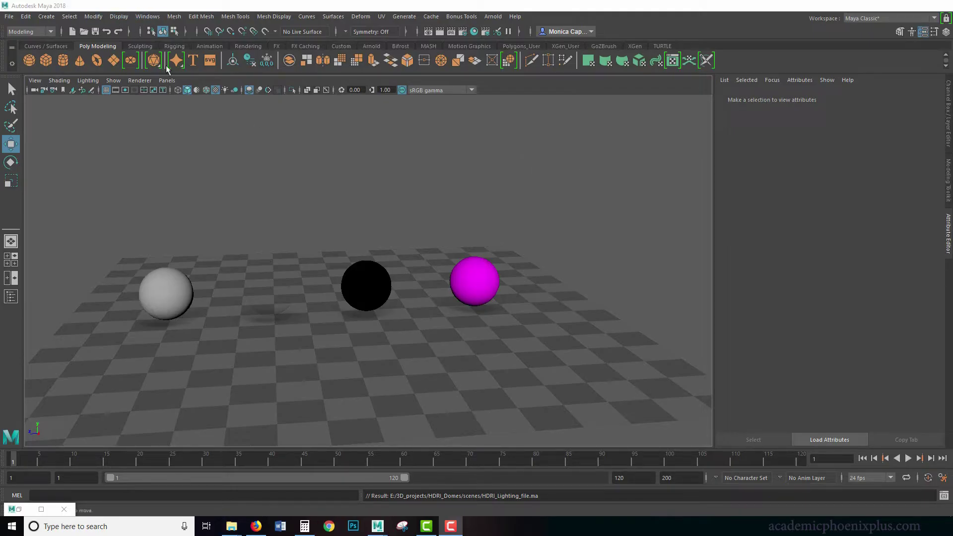
Look through the standard and Arnold light type menus without adding a light.
left_click(52, 17)
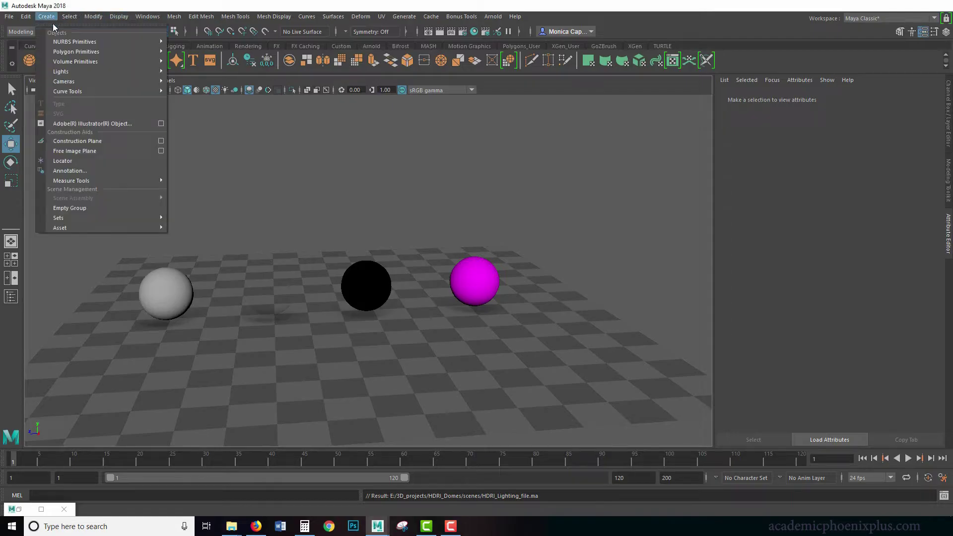
mouse_move(95, 70)
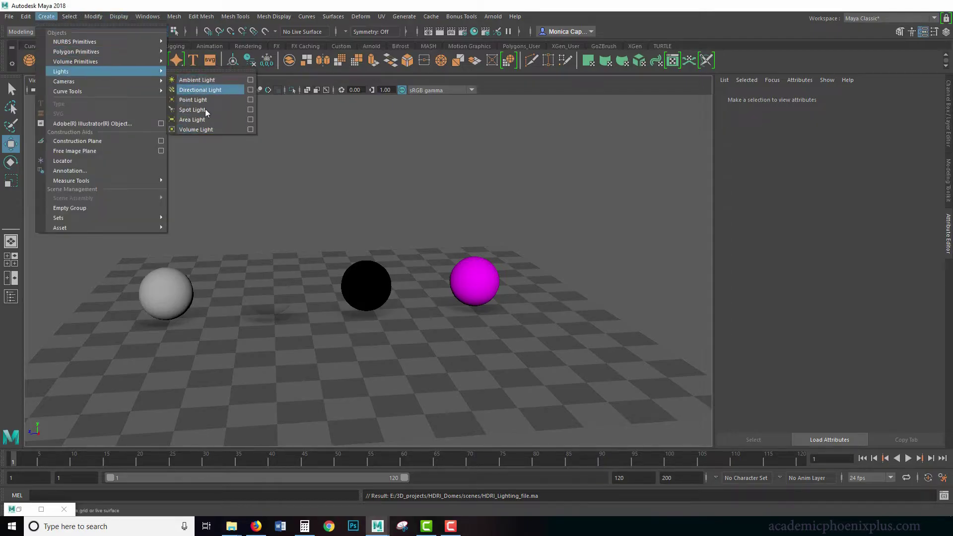
left_click(494, 16)
left_click(494, 18)
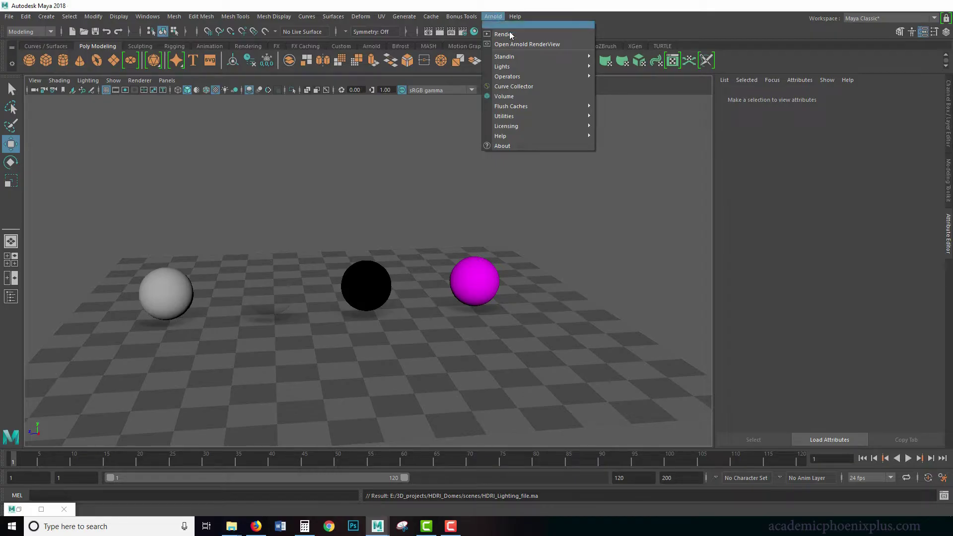
mouse_move(520, 66)
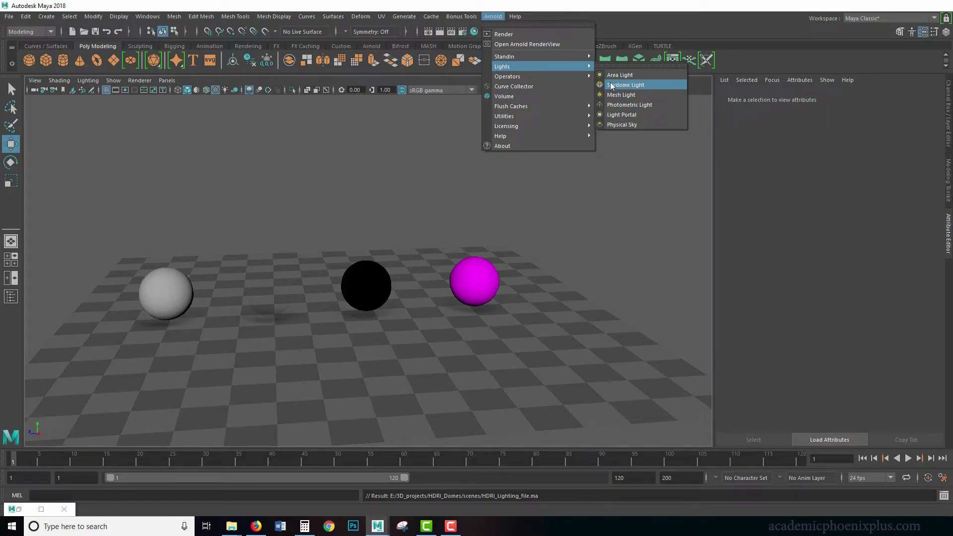
left_click(626, 87)
middle_click_drag(361, 199, 377, 193, "alt")
left_click_drag(447, 186, 471, 187, "alt")
In the sourceimages folder window, open derelict_highway_noon in Photos.
key("alt+Tab")
left_click_drag(546, 135, 386, 121)
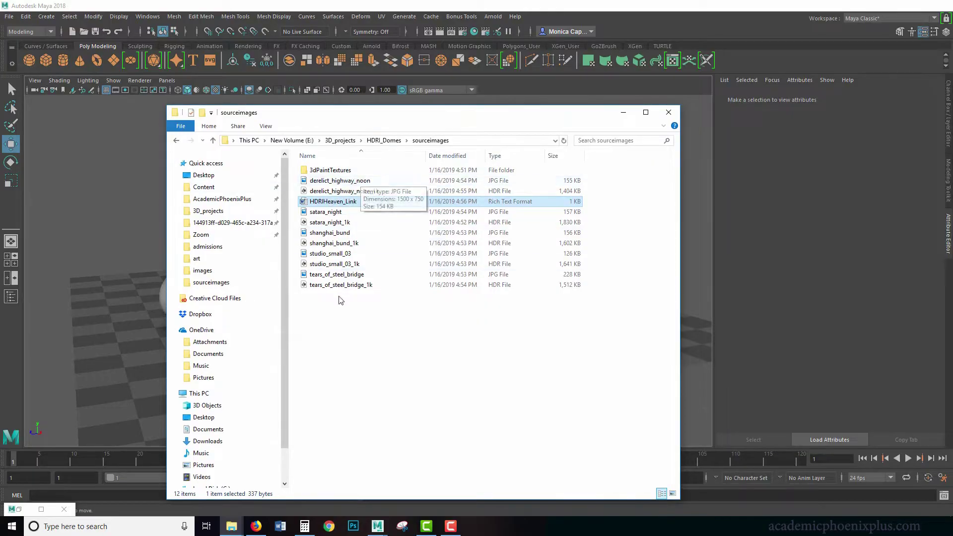
double_click(352, 181)
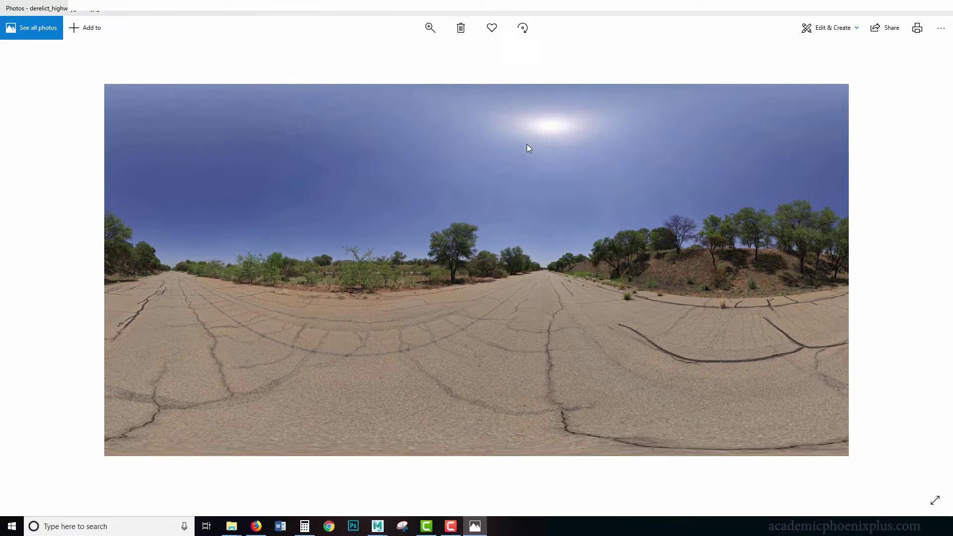
Step through satara_night, shanghai_bund, studio_small_03 and tears_of_steel_bridge previews.
key("Right")
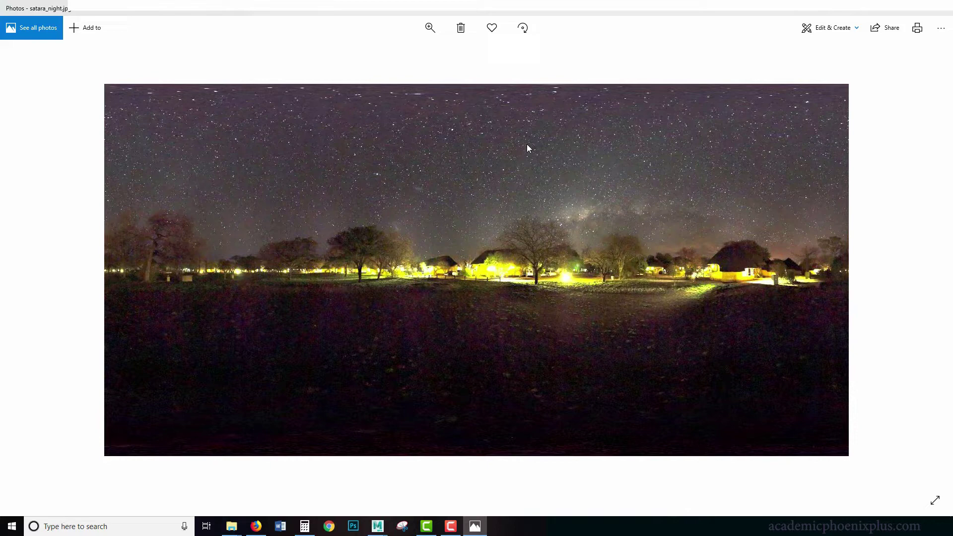
key("Right")
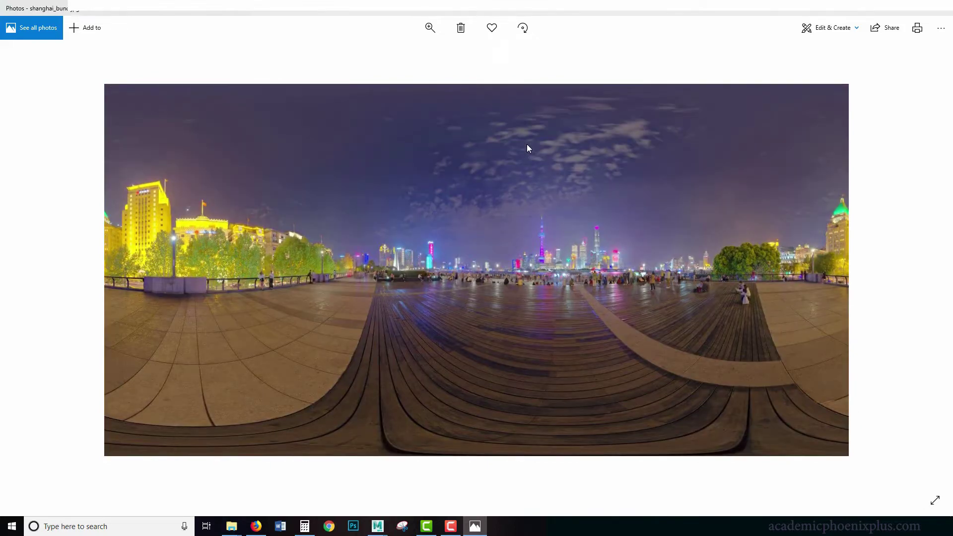
key("Right")
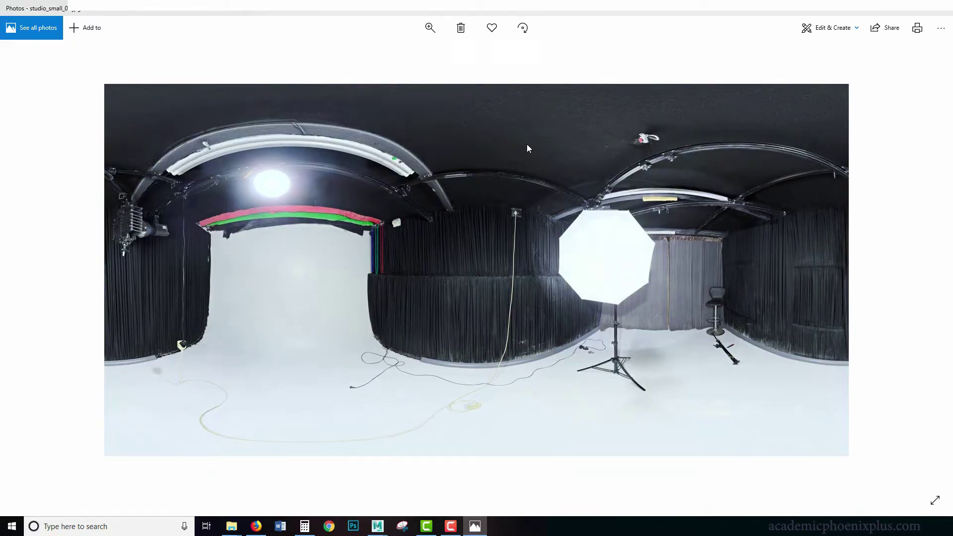
key("Right")
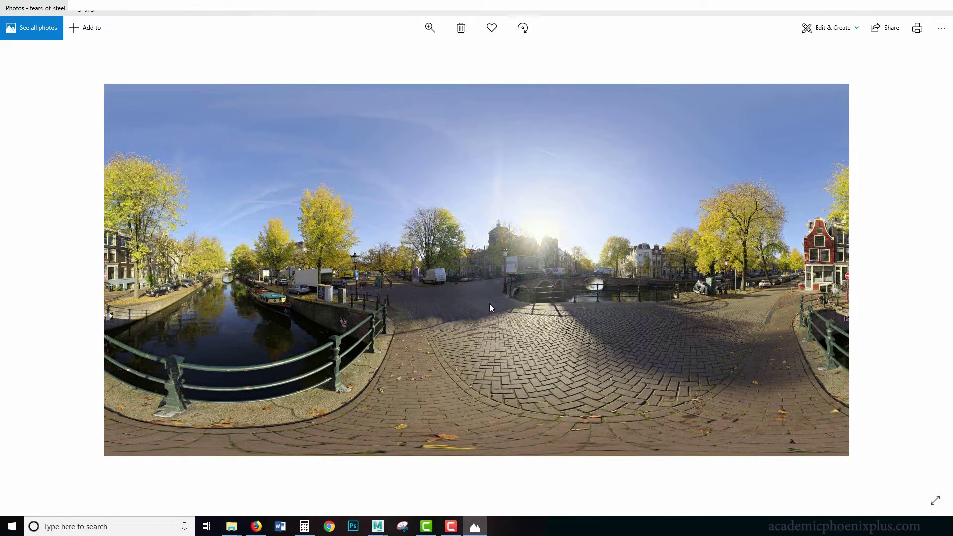
Close the Photos viewer and sourceimages folder, then bring the HDRI Haven page forward in Firefox.
left_click(945, 13)
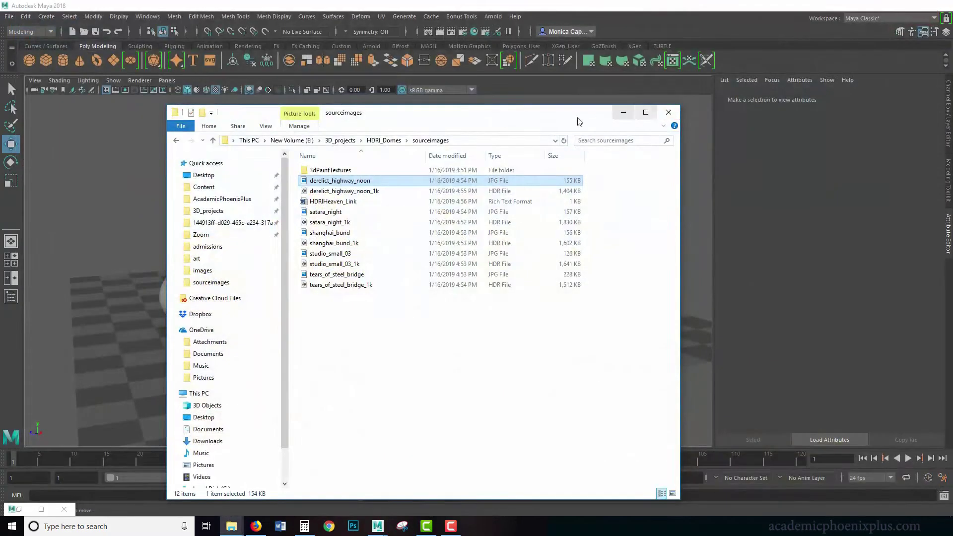
left_click(667, 111)
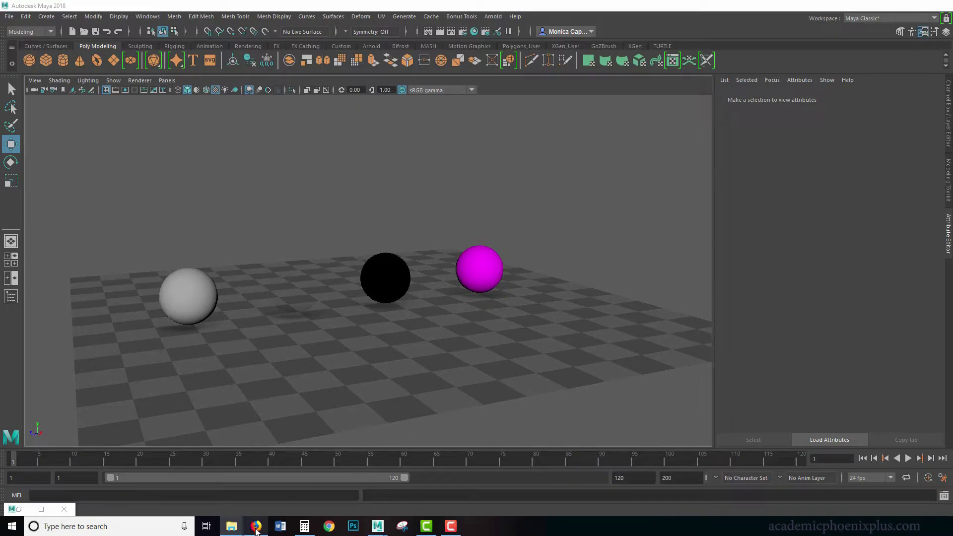
mouse_move(256, 533)
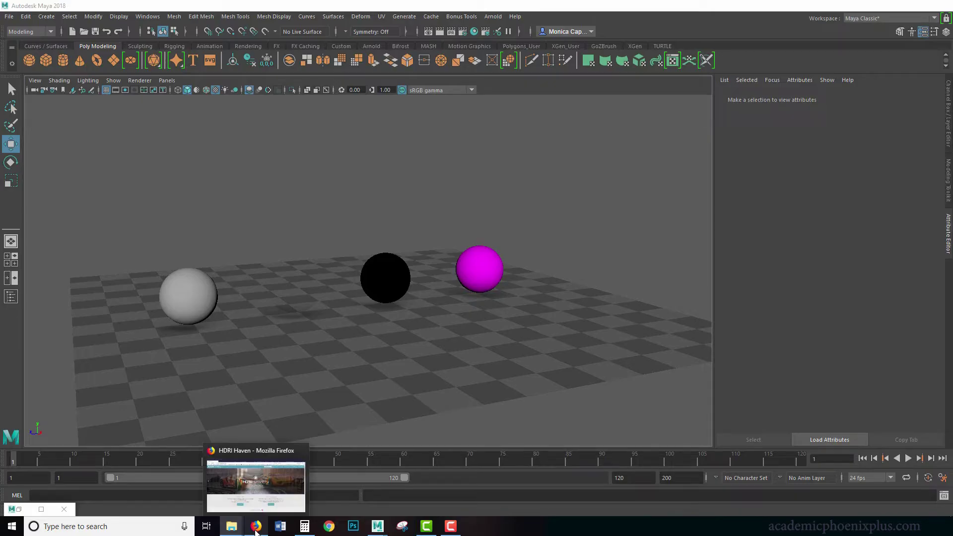
left_click(255, 530)
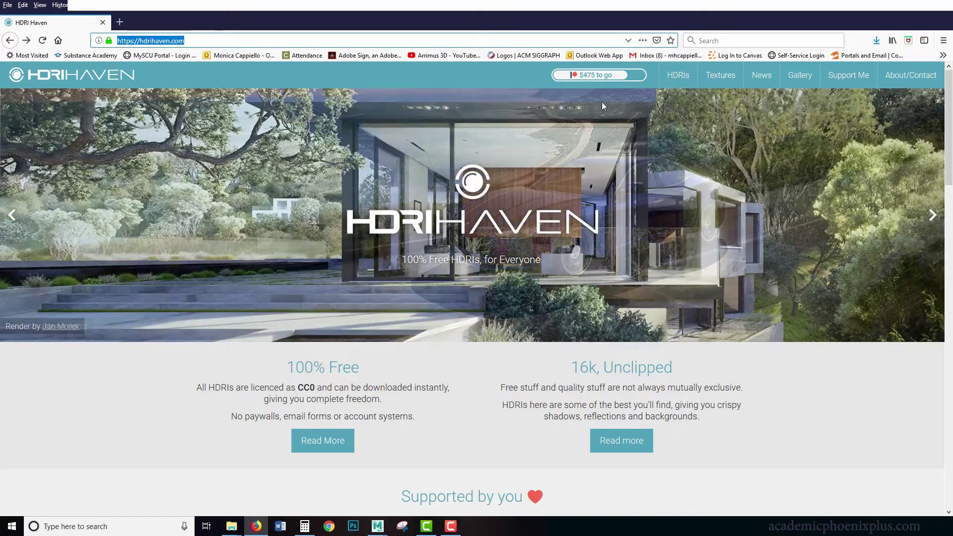
Go to the HDRIs catalogue page on HDRI Haven and scroll through it.
left_click(678, 75)
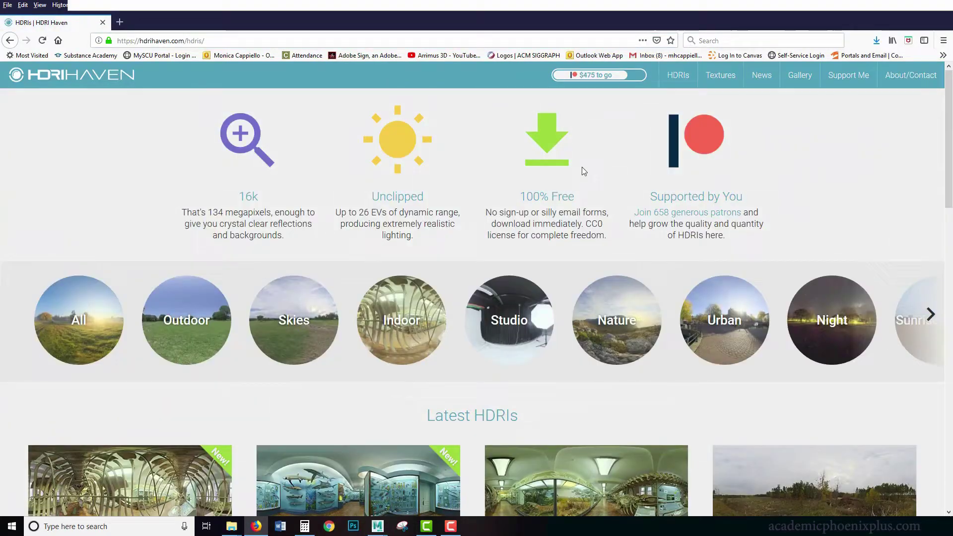
scroll(940, 138, "down", 2)
scroll(931, 144, "down", 5)
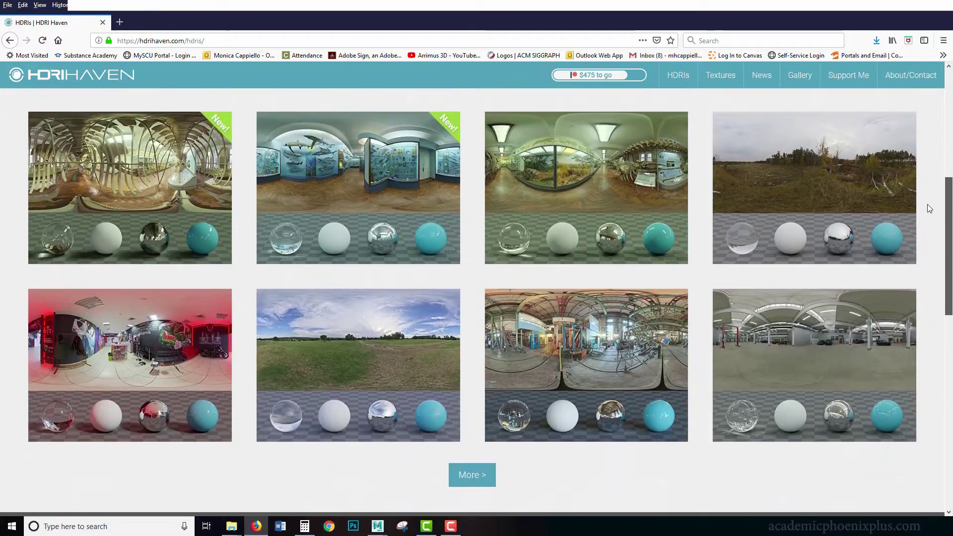
scroll(928, 203, "up", 1)
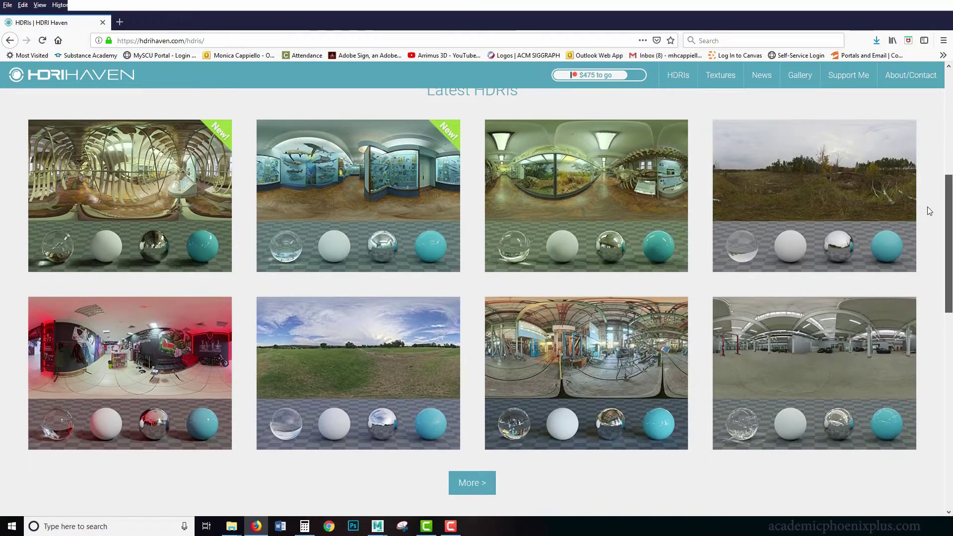
Show the full All HDRIs list and browse down the grid.
left_click(482, 484)
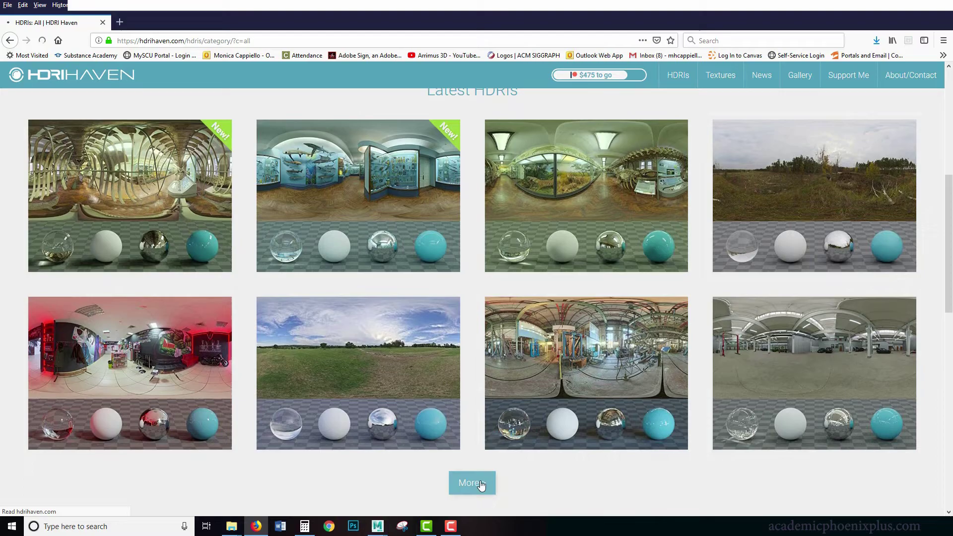
scroll(596, 298, "down", 4)
scroll(795, 198, "up", 4)
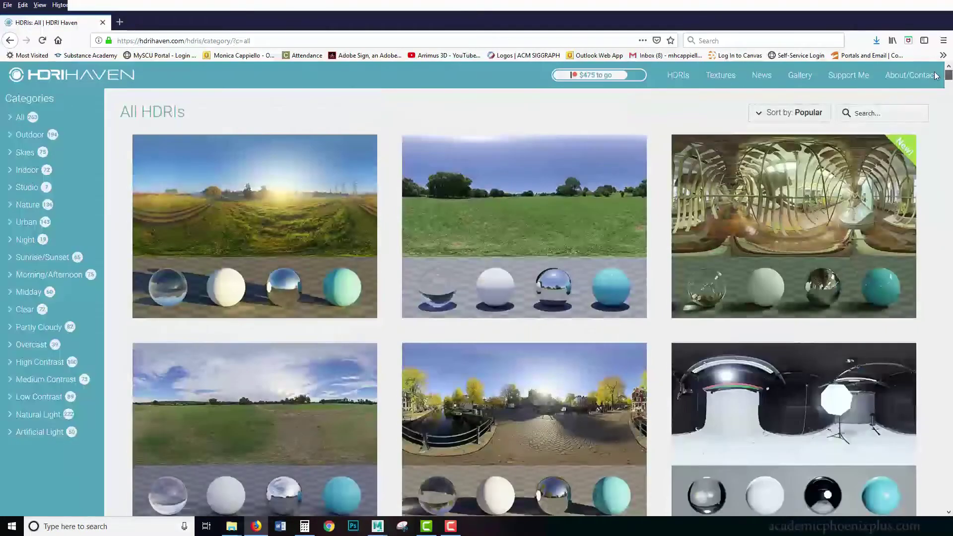
scroll(936, 91, "down", 9)
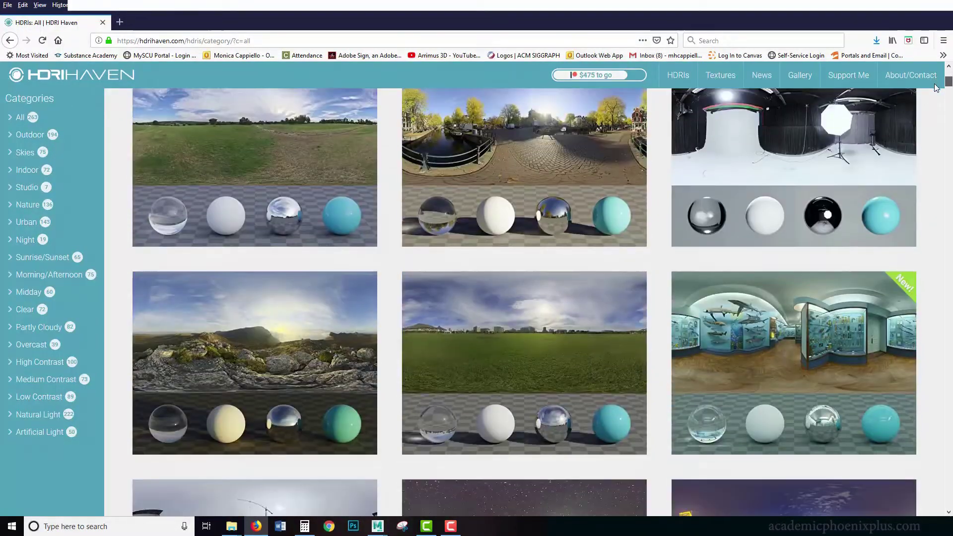
scroll(935, 91, "down", 12)
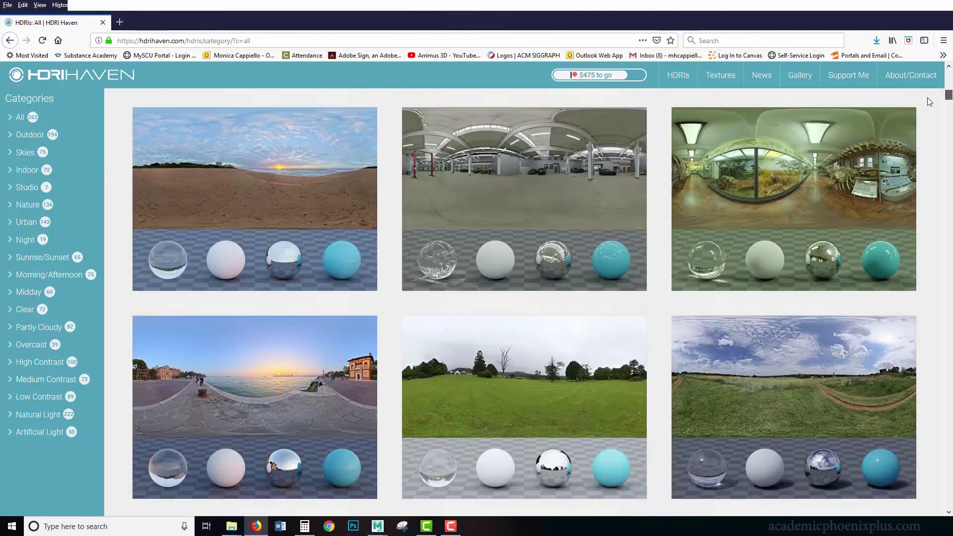
scroll(927, 112, "down", 8)
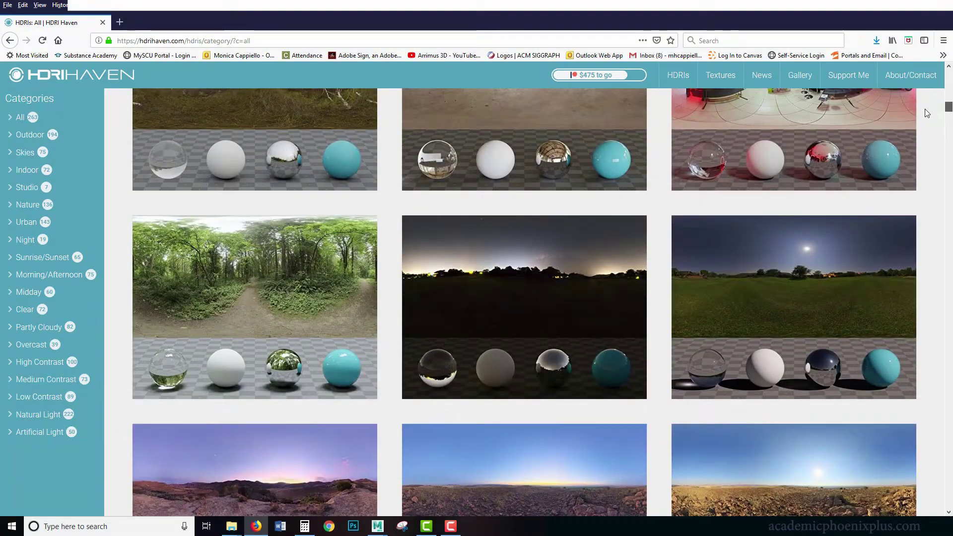
scroll(923, 119, "down", 8)
scroll(919, 126, "up", 15)
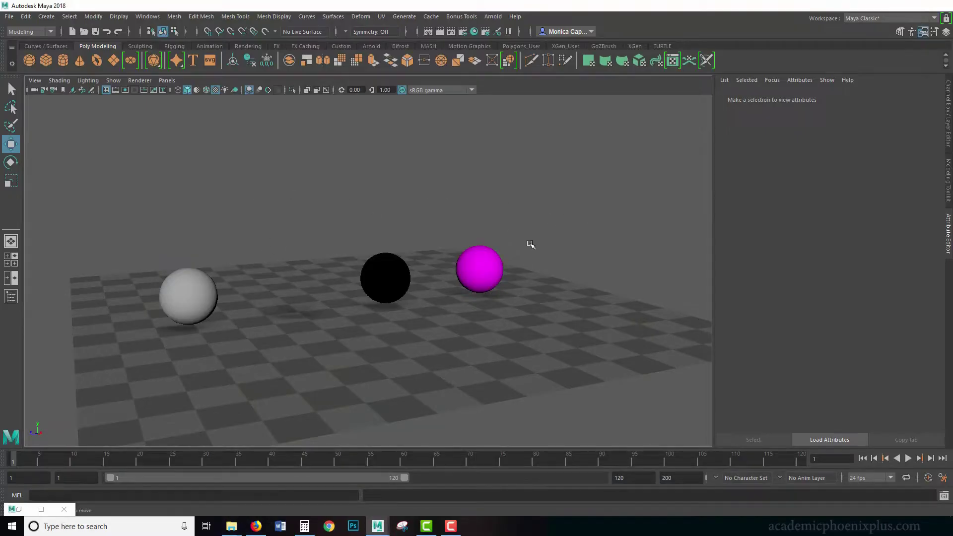
left_click(196, 294)
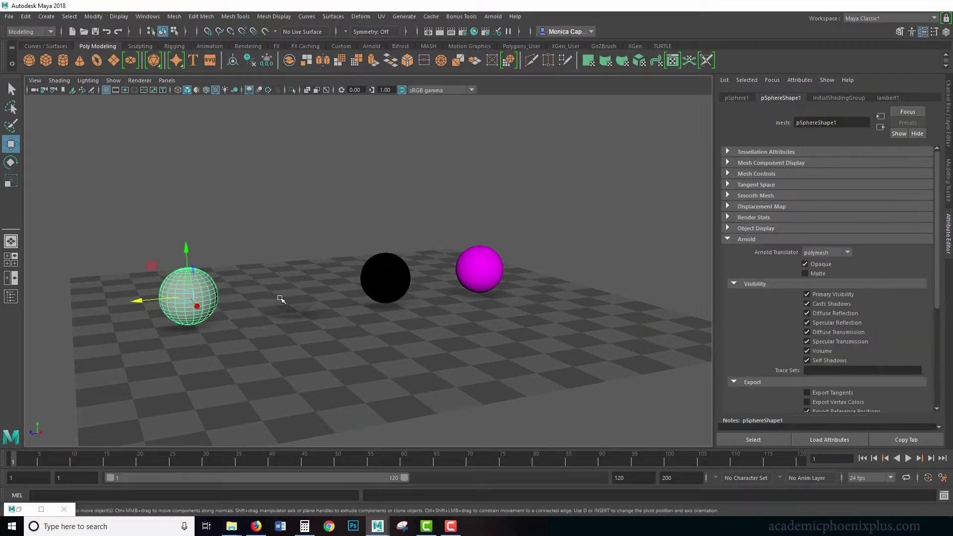
key("ctrl+d")
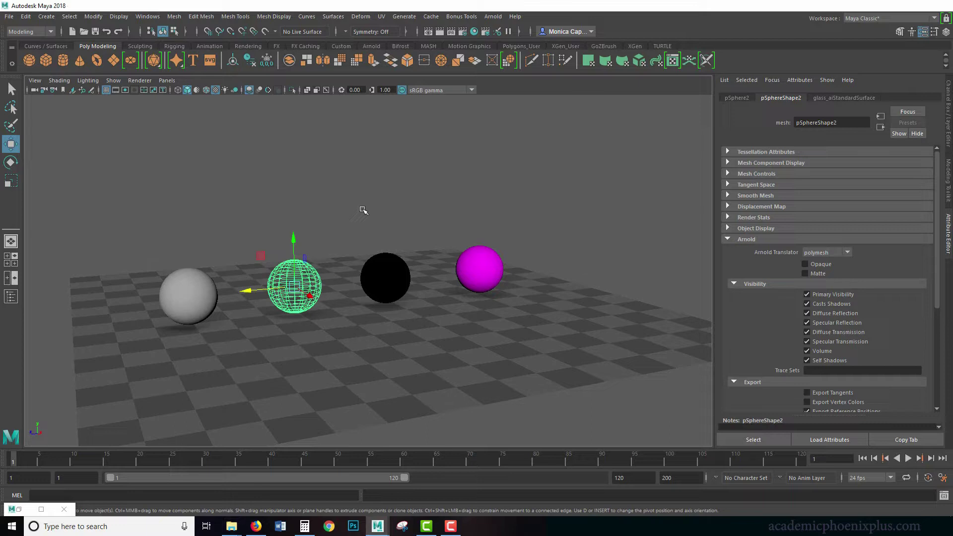
key("Delete")
left_click(287, 290)
left_click(378, 290)
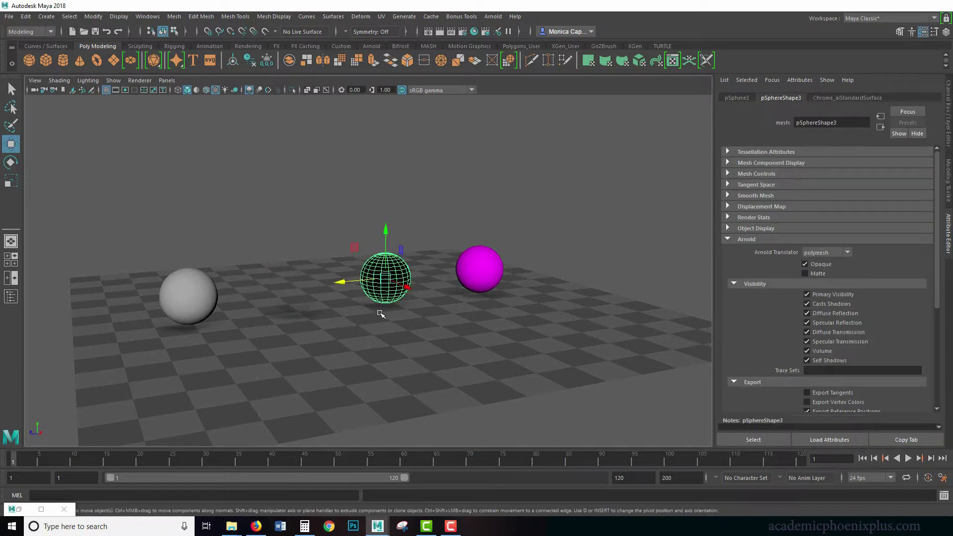
left_click(488, 279)
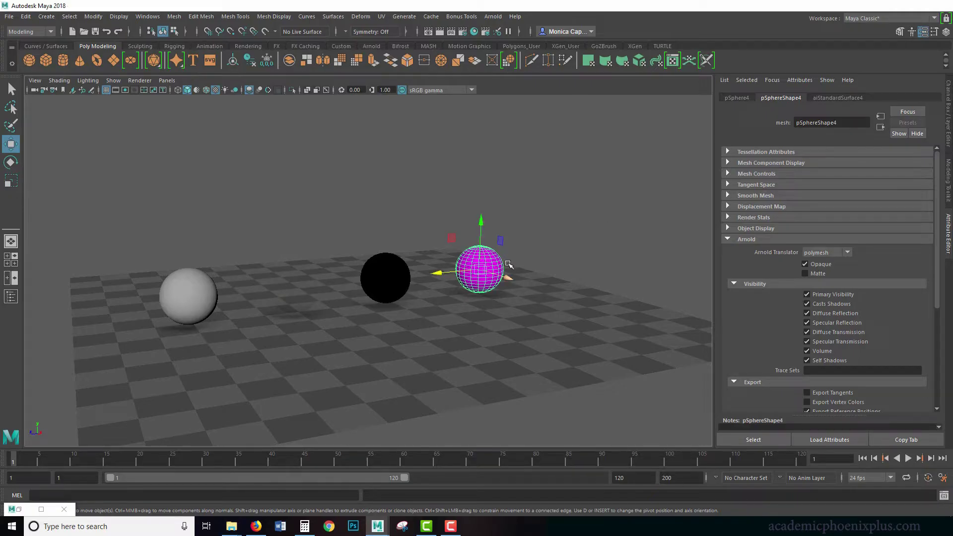
left_click(631, 222)
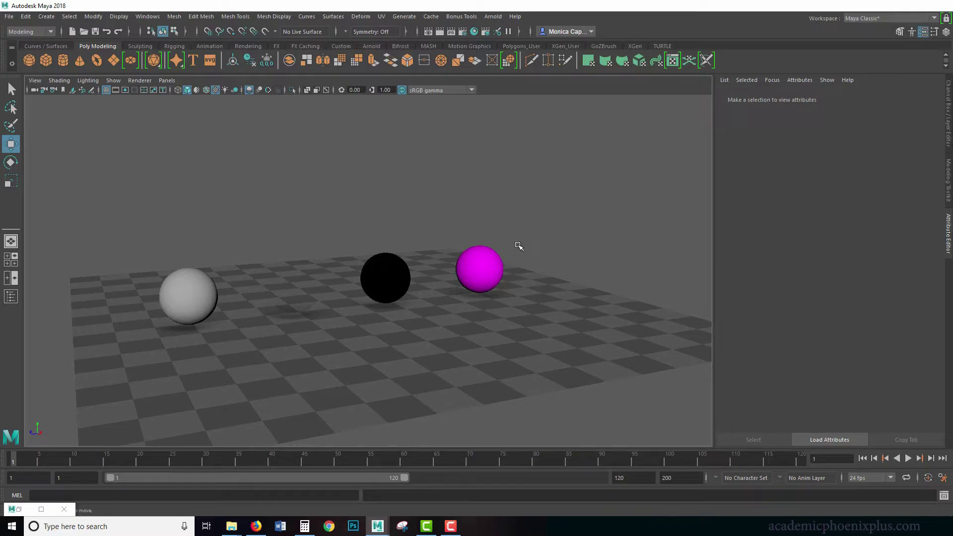
Add an Arnold Skydome Light, frame it, then bring the camera back inside the dome near the spheres.
left_click(496, 17)
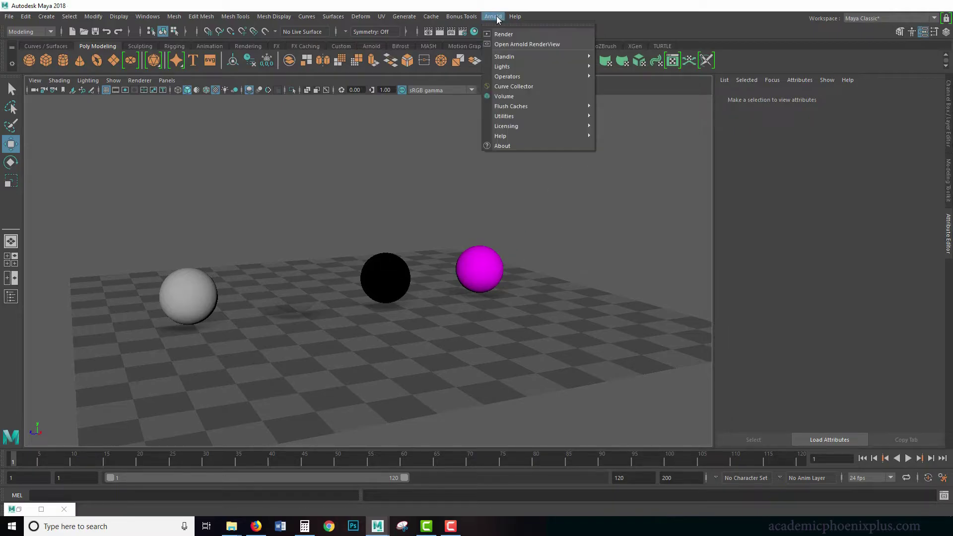
mouse_move(531, 66)
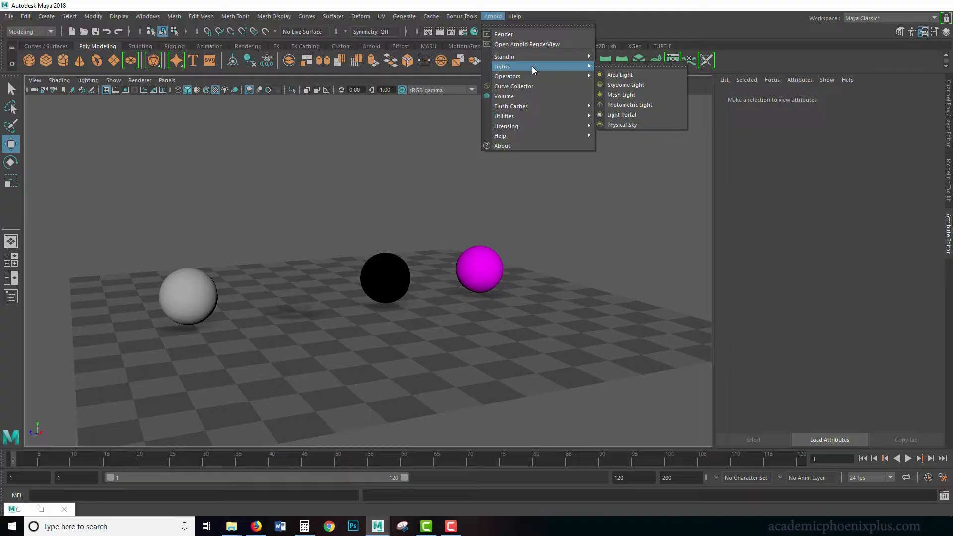
left_click(635, 87)
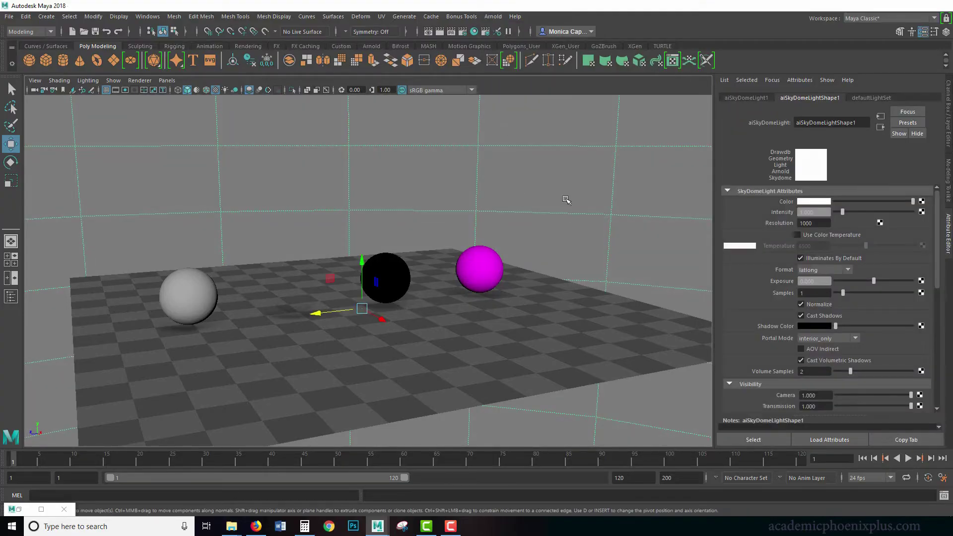
key("f")
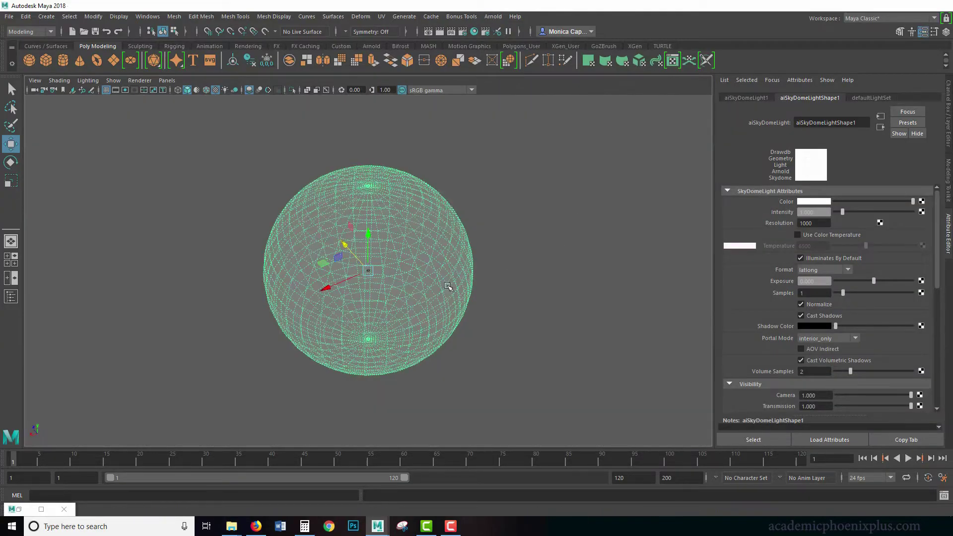
left_click_drag(613, 244, 634, 258, "alt")
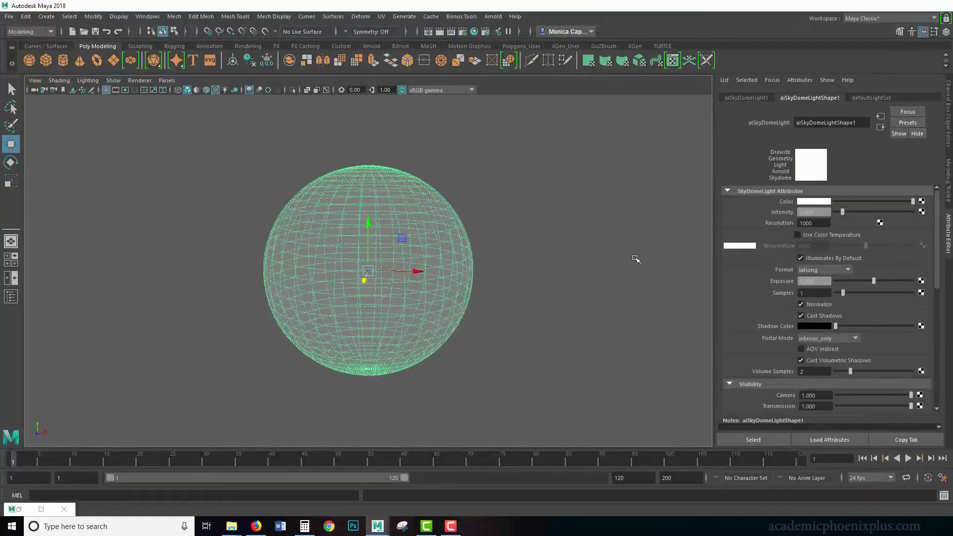
scroll(449, 253, "up", 10)
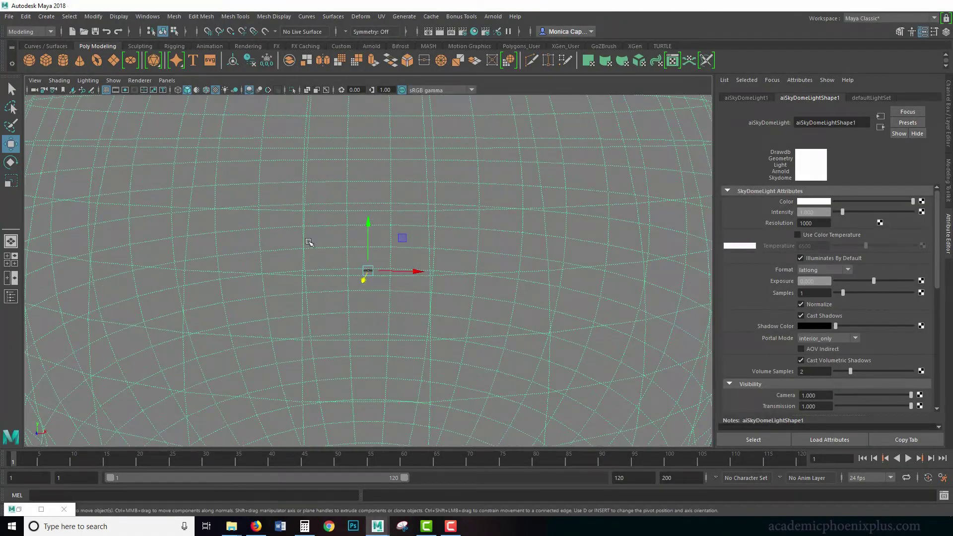
left_click_drag(673, 315, 617, 249, "alt")
right_click_drag(617, 249, 675, 261, "alt")
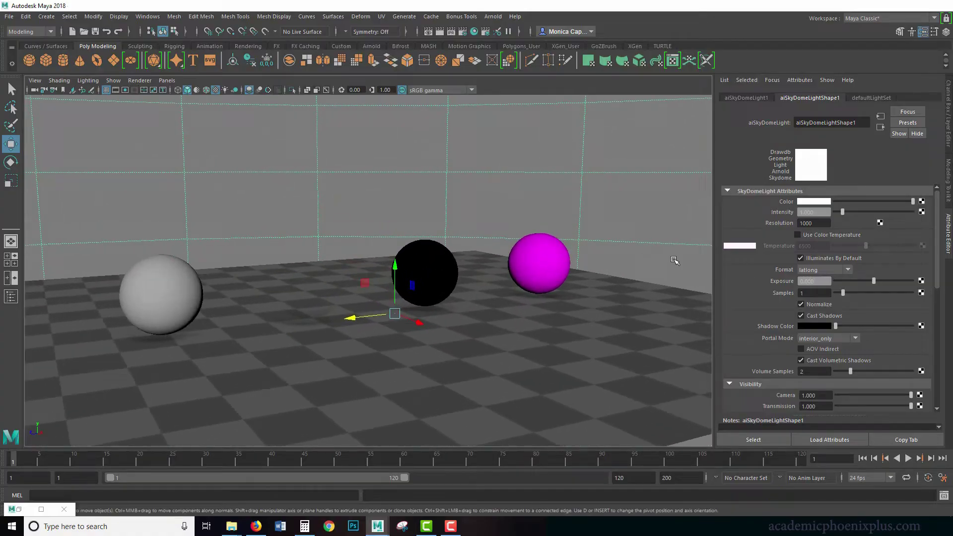
Render the skydome-lit spheres with Arnold and maximize the RenderView window.
left_click(493, 16)
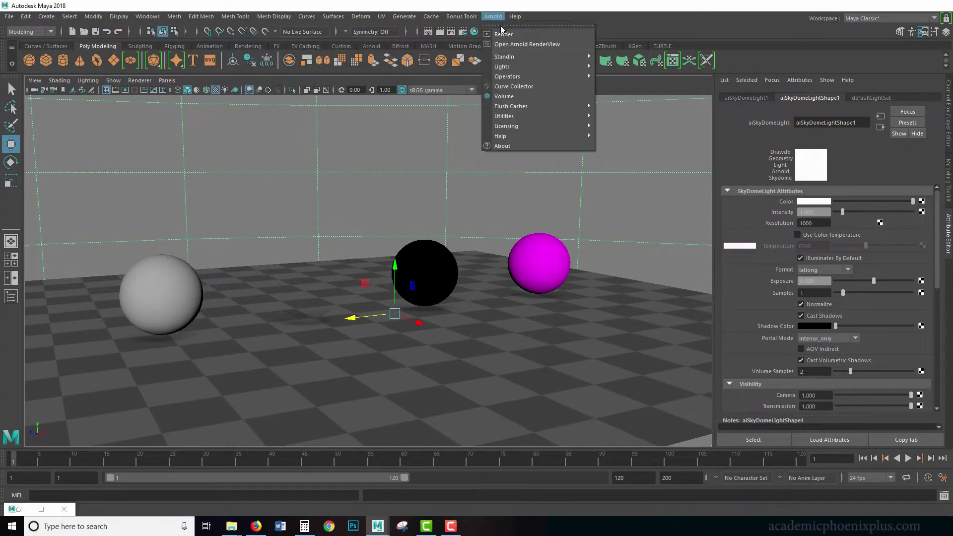
left_click(481, 49)
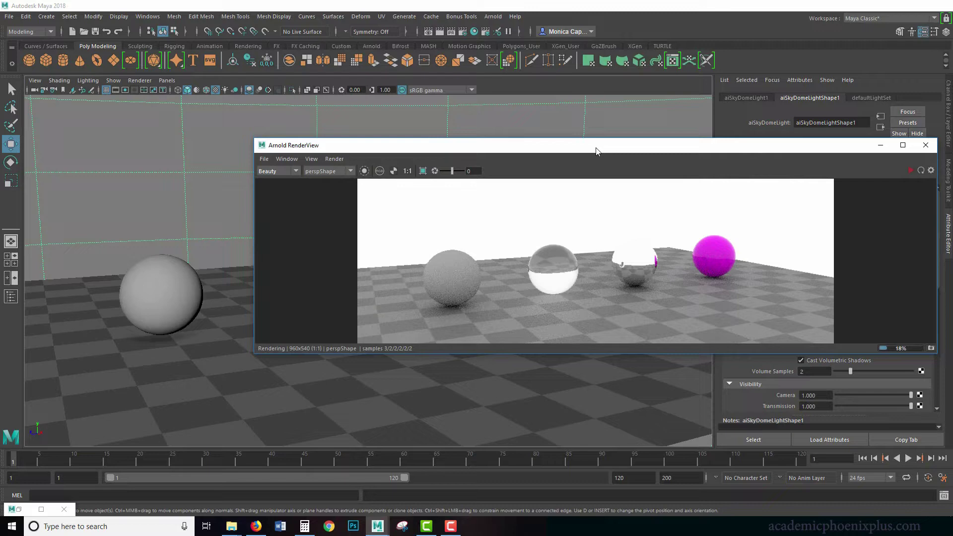
double_click(594, 147)
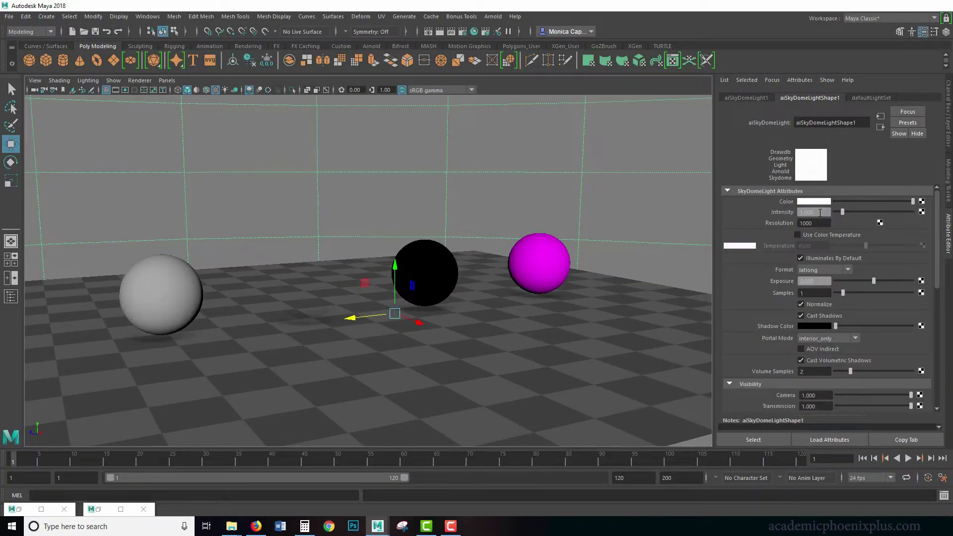
double_click(804, 223)
key("alt+Tab")
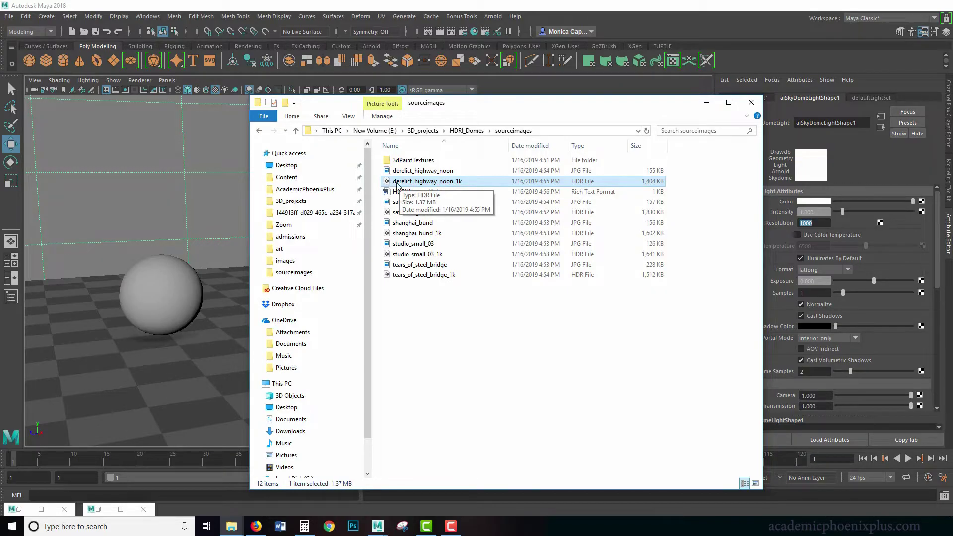
left_click_drag(390, 186, 218, 185)
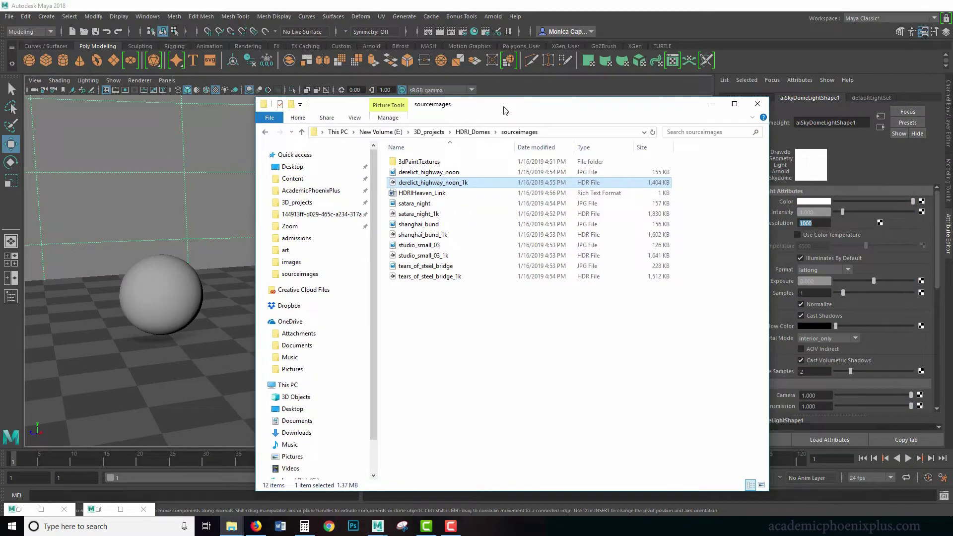
left_click_drag(505, 110, 942, 144)
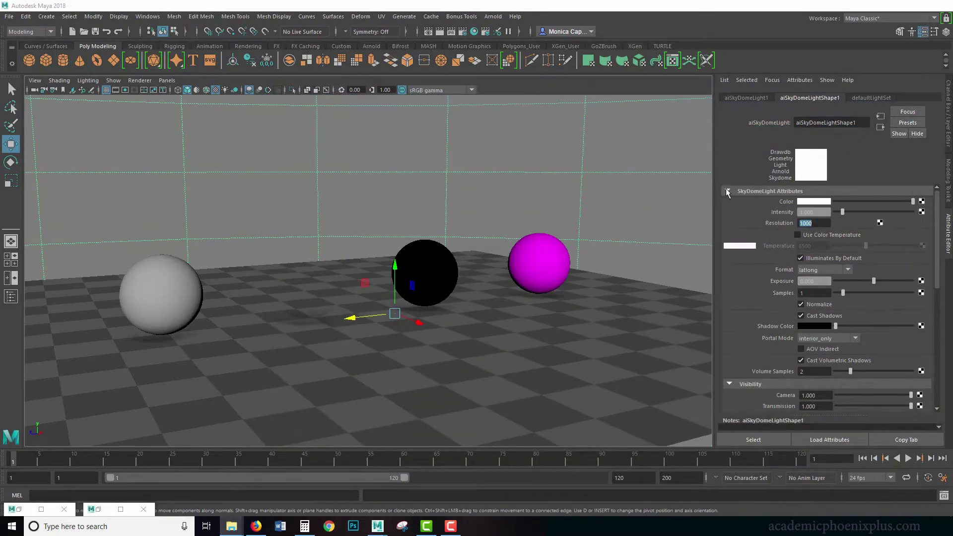
Map a File texture to the skydome Color and load derelict_highway_noon_1k.hdr from sourceimages.
left_click(922, 202)
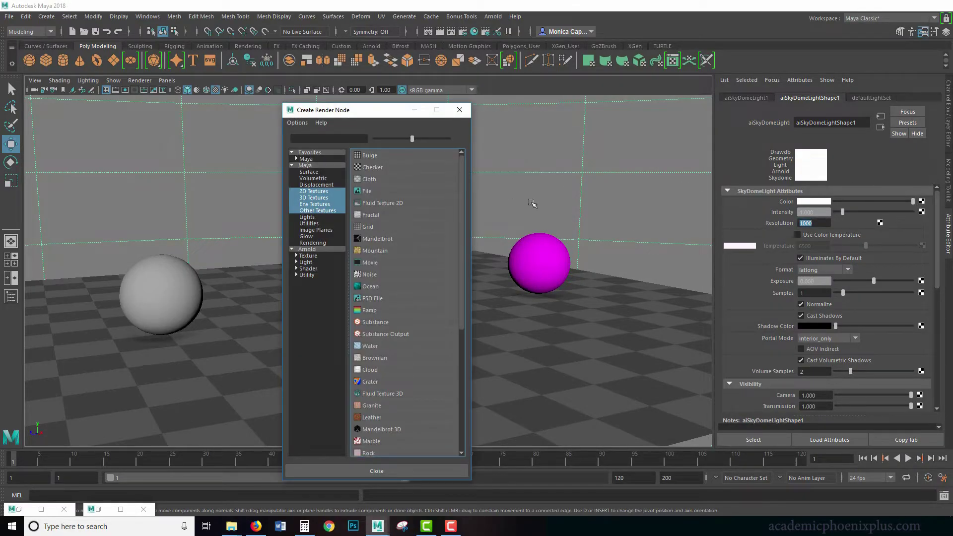
left_click(379, 193)
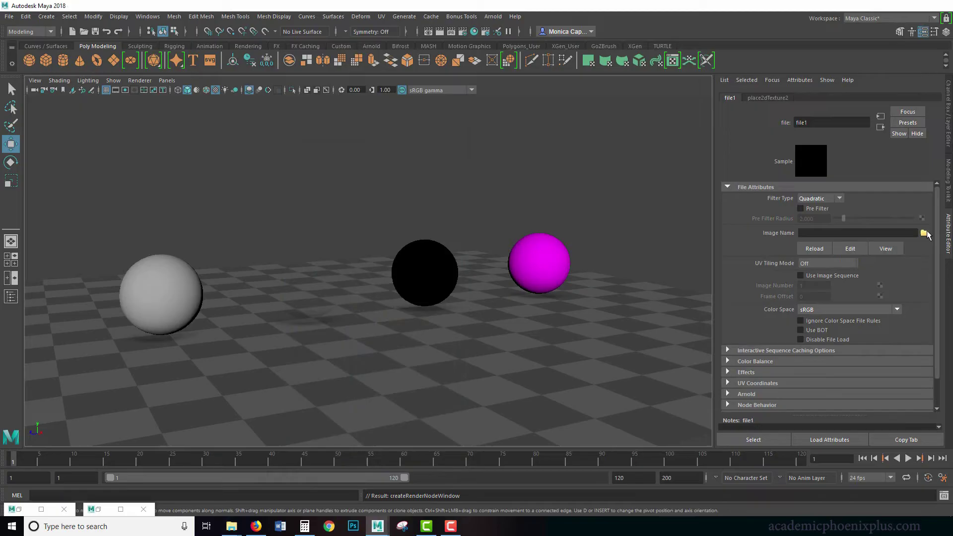
left_click(924, 233)
left_click_drag(332, 192, 342, 171)
left_click_drag(241, 186, 298, 187)
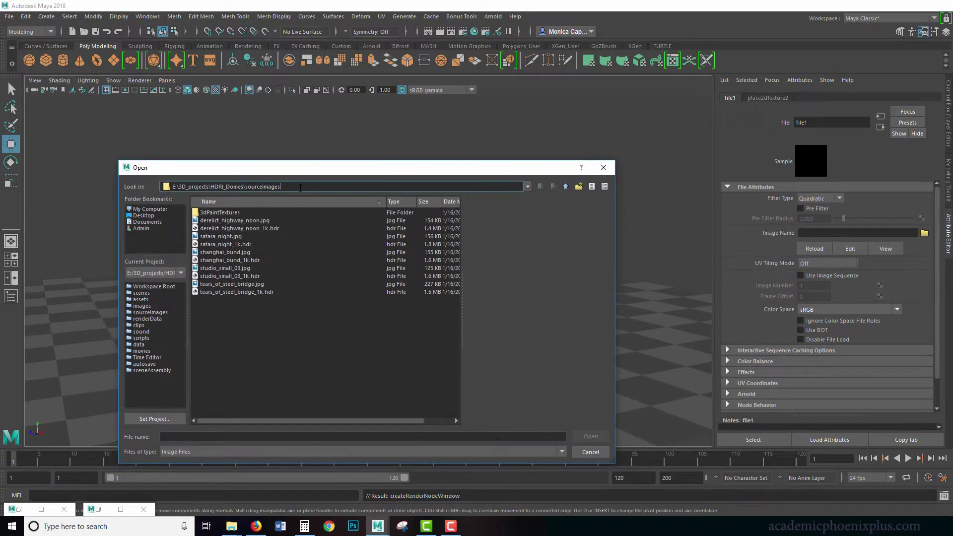
left_click(243, 221)
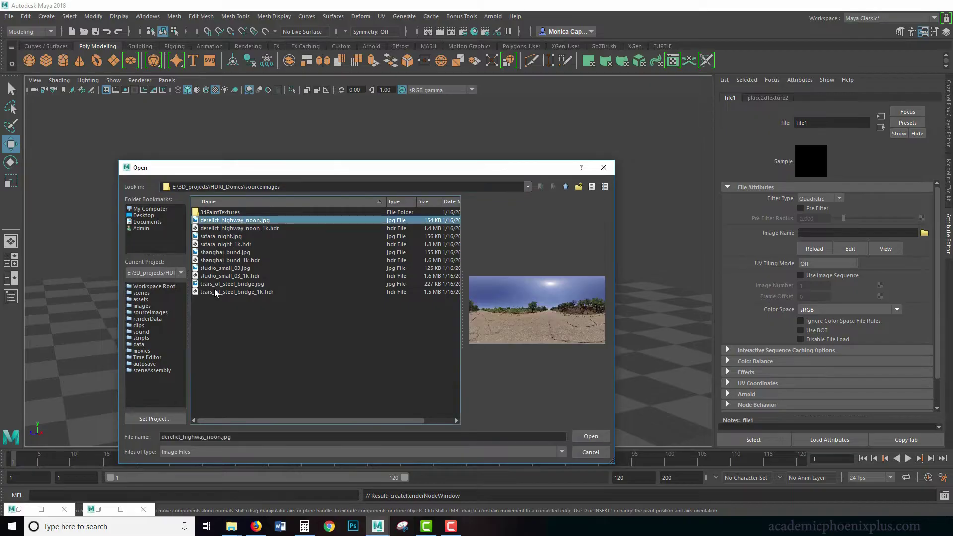
left_click(269, 229)
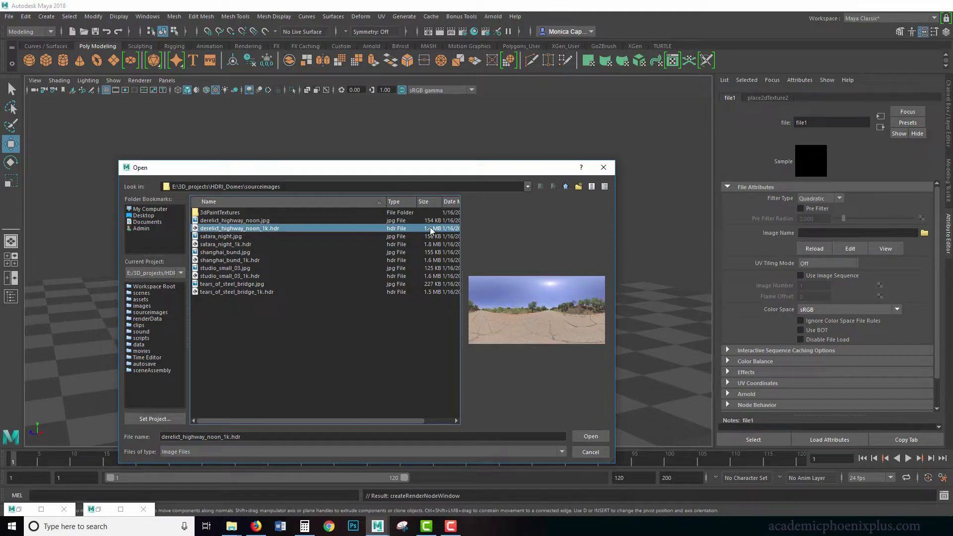
left_click(590, 436)
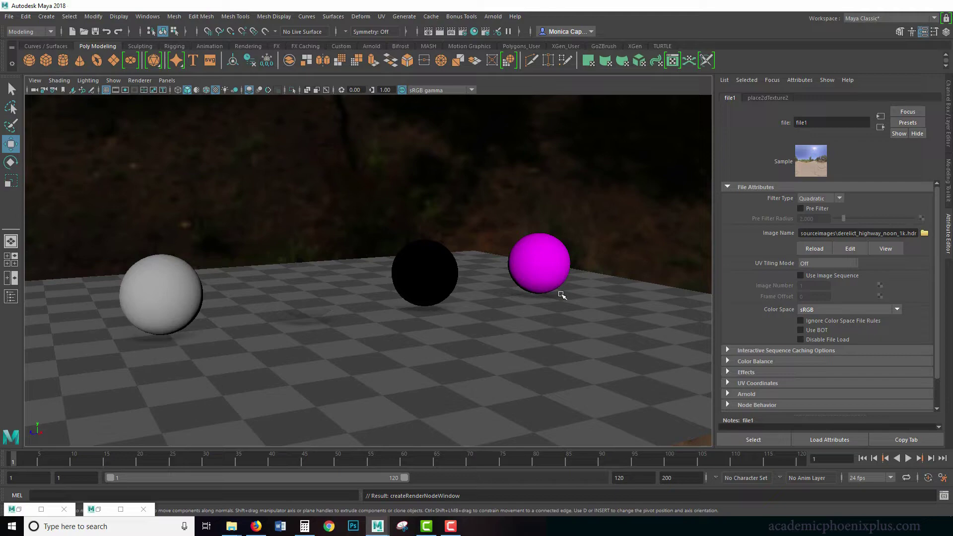
left_click_drag(472, 344, 57, 328, "alt")
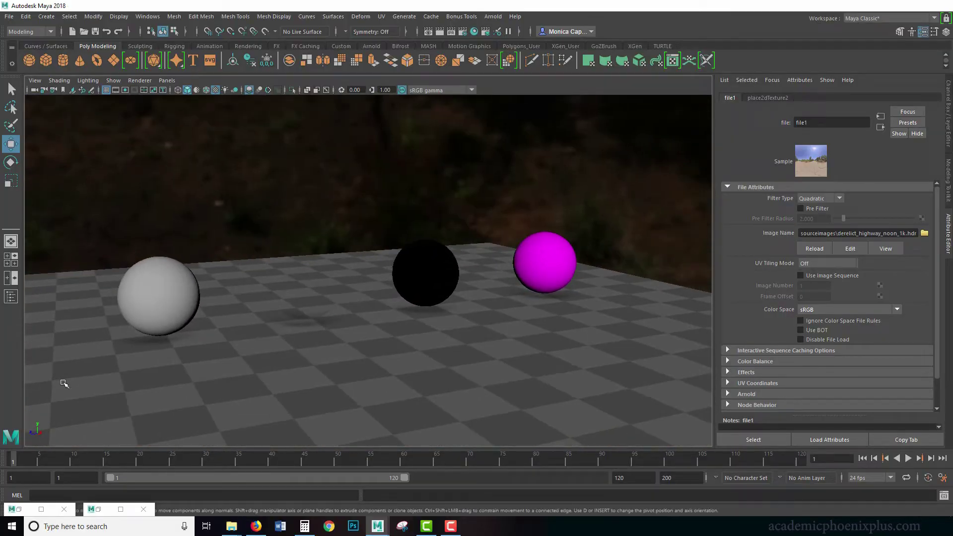
Close the Hypershade, re-render with the HDR lighting, and minimize the Arnold RenderView.
left_click(25, 511)
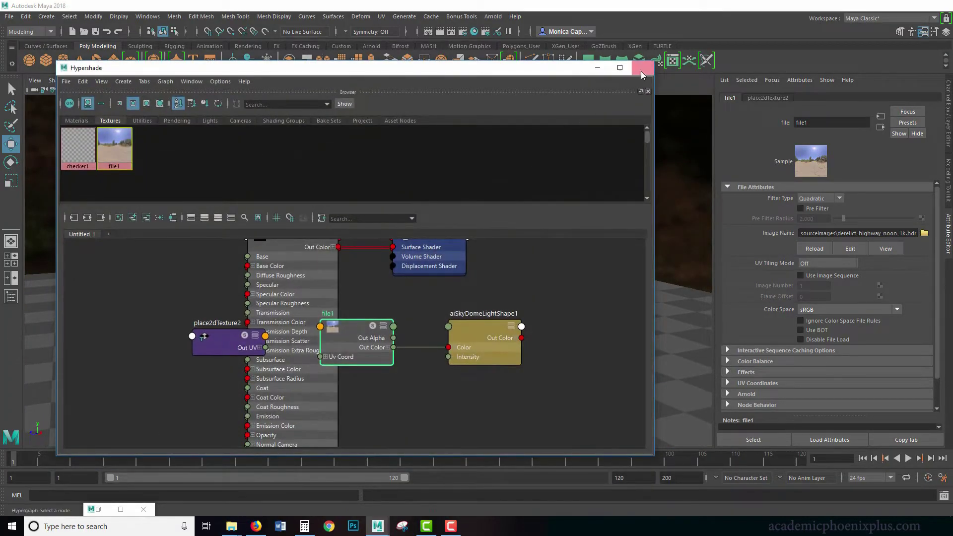
left_click(642, 71)
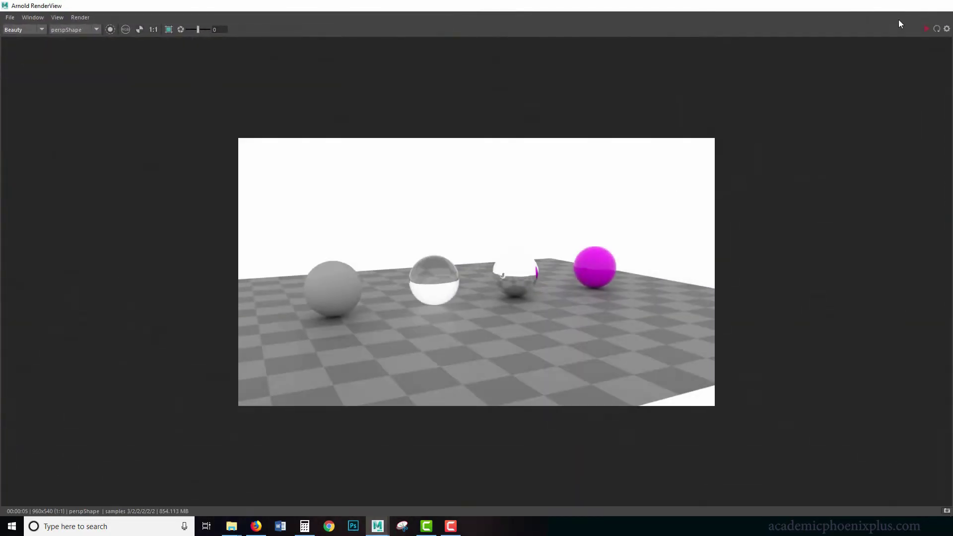
left_click(928, 29)
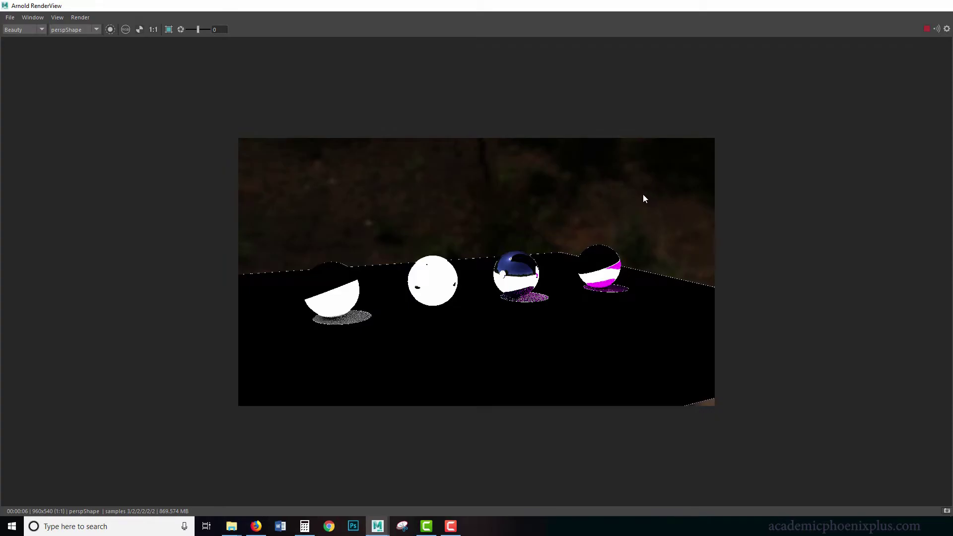
left_click(894, 6)
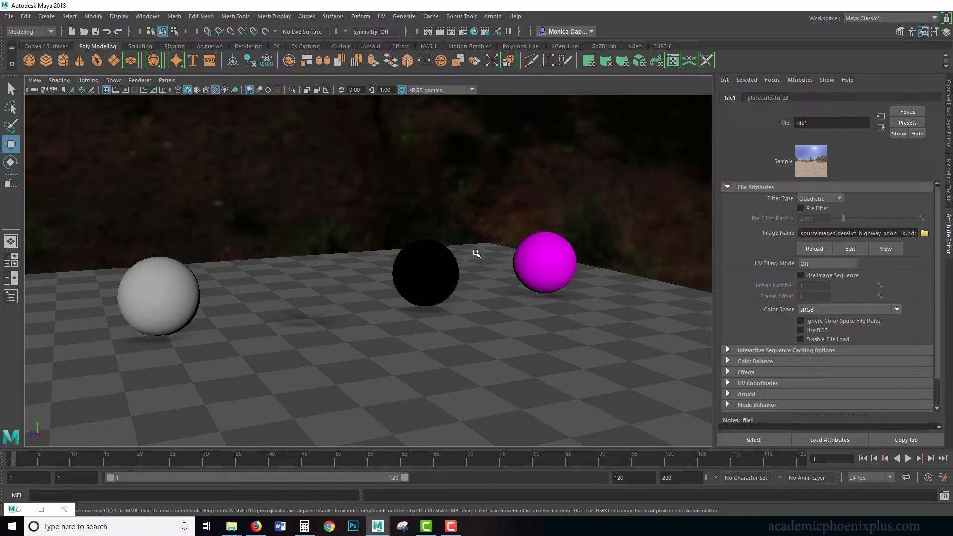
Set the file1 texture's Color Space to Raw.
left_click(880, 127)
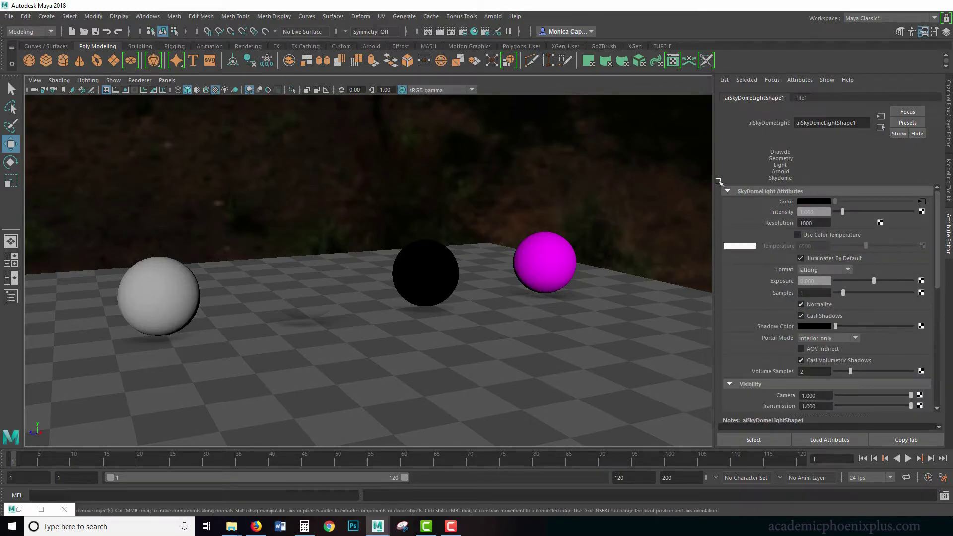
left_click(922, 201)
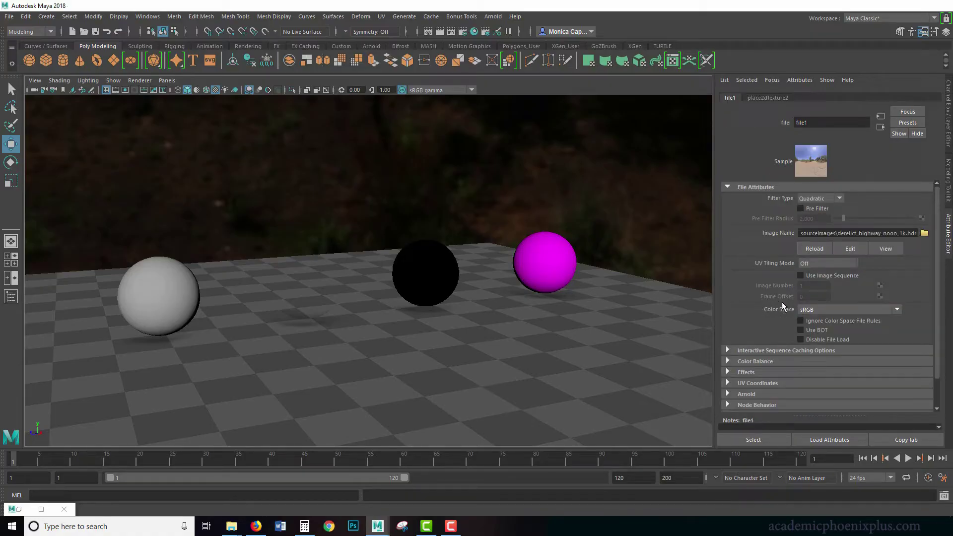
left_click(844, 310)
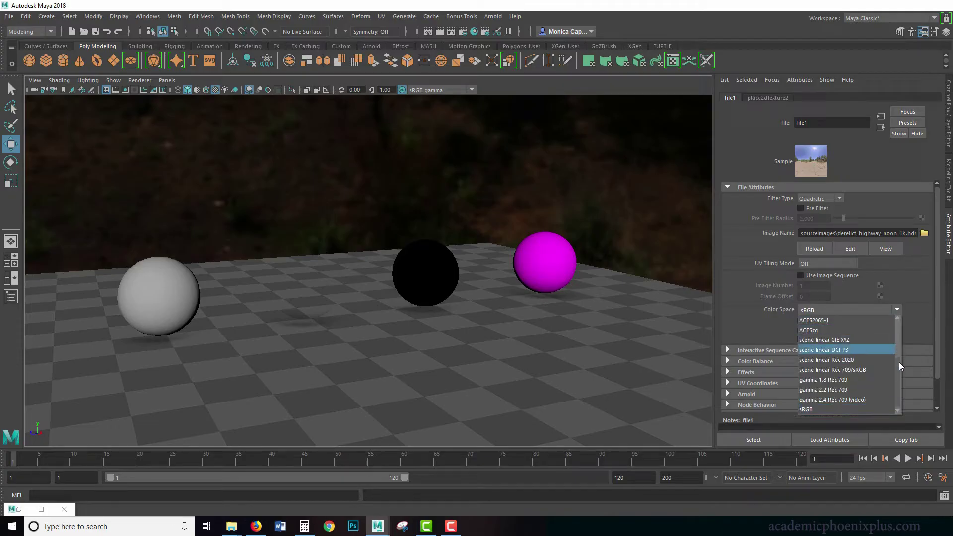
left_click_drag(900, 361, 899, 337)
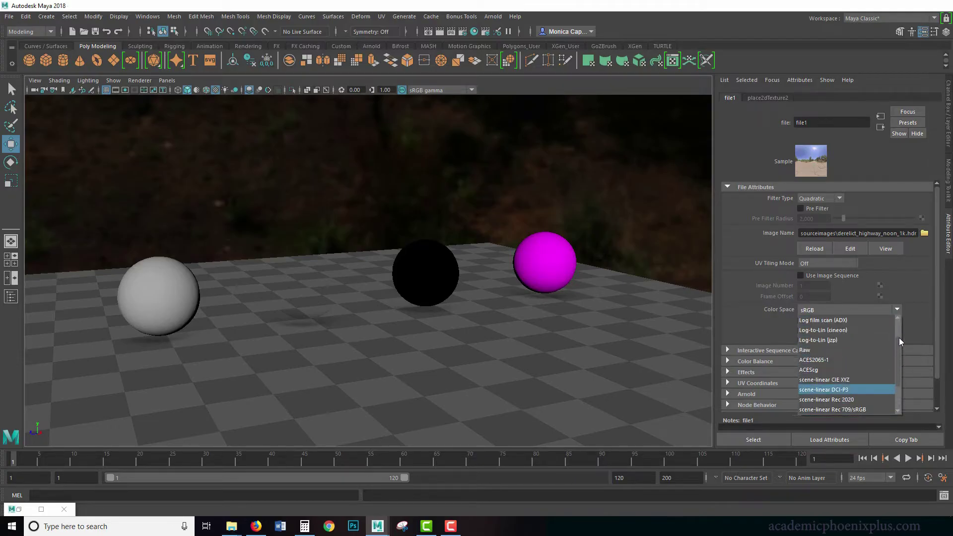
left_click(832, 351)
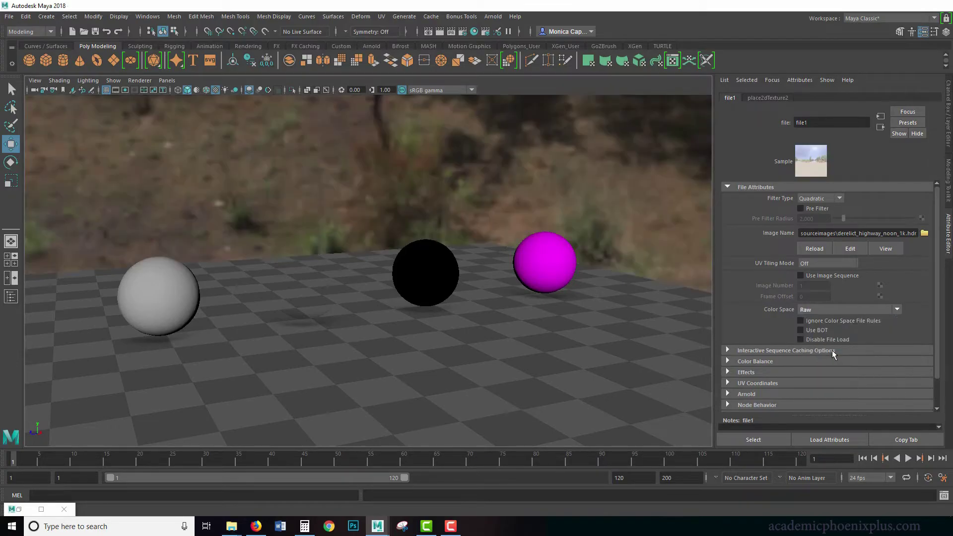
Restore the Arnold RenderView window from the taskbar.
left_click(13, 510)
key("Escape")
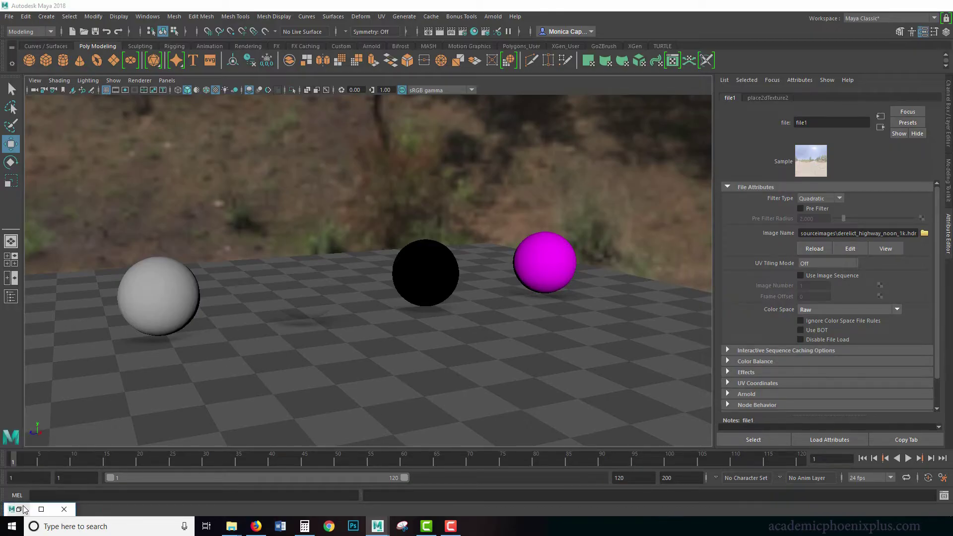
left_click(20, 510)
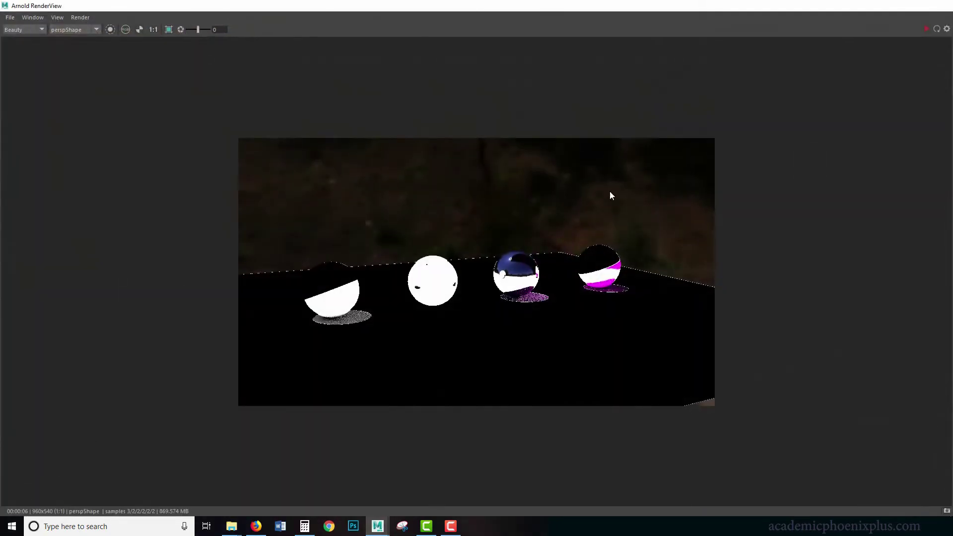
Re-render the four spheres in the Arnold RenderView with the Raw HDR lighting.
left_click(929, 28)
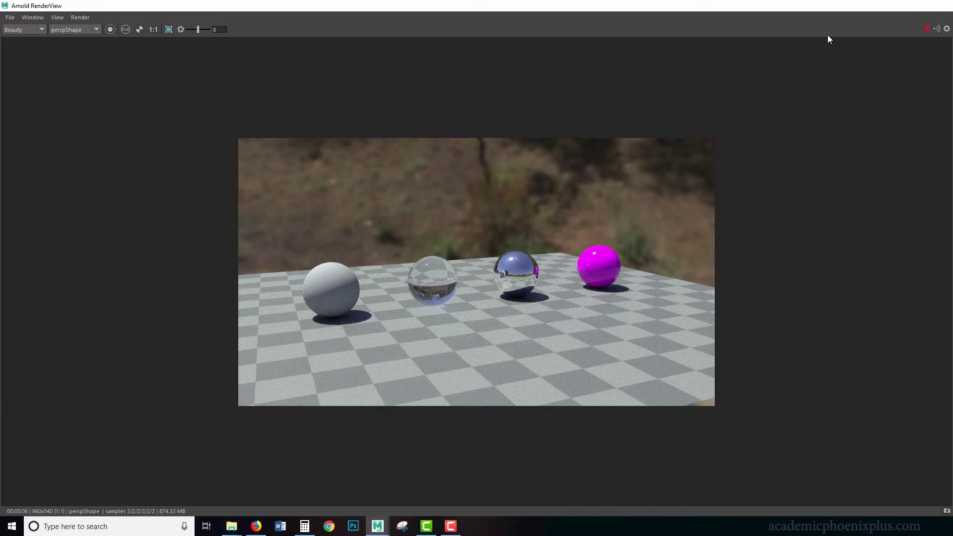
Dock the Arnold RenderView above the viewport, enlarge it, and reframe the camera closer on the spheres.
left_click_drag(830, 6, 619, 135)
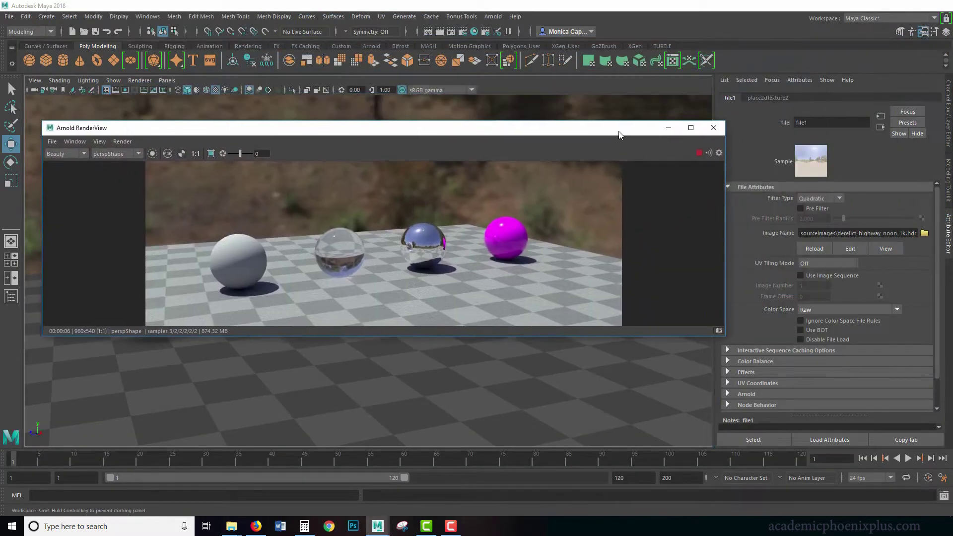
left_click_drag(372, 135, 382, 74)
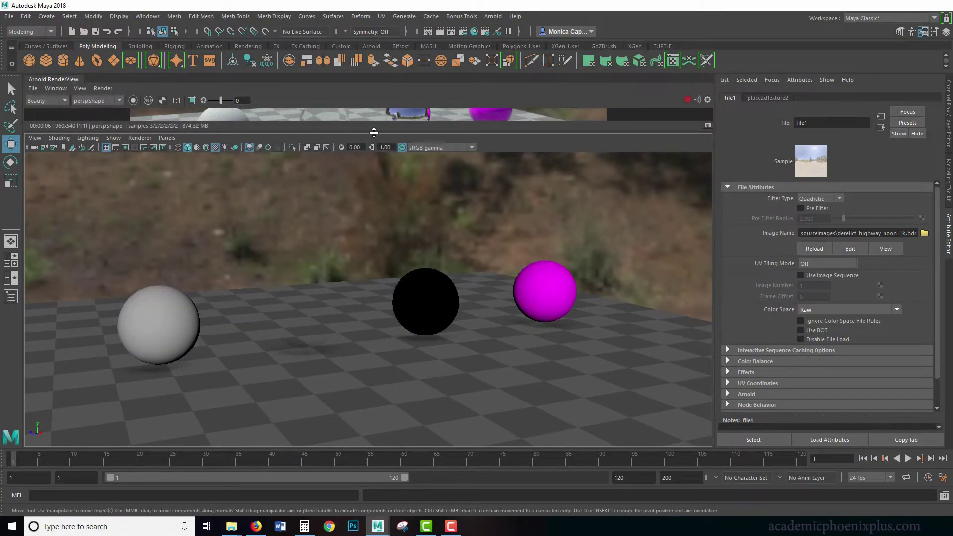
left_click_drag(374, 132, 370, 224)
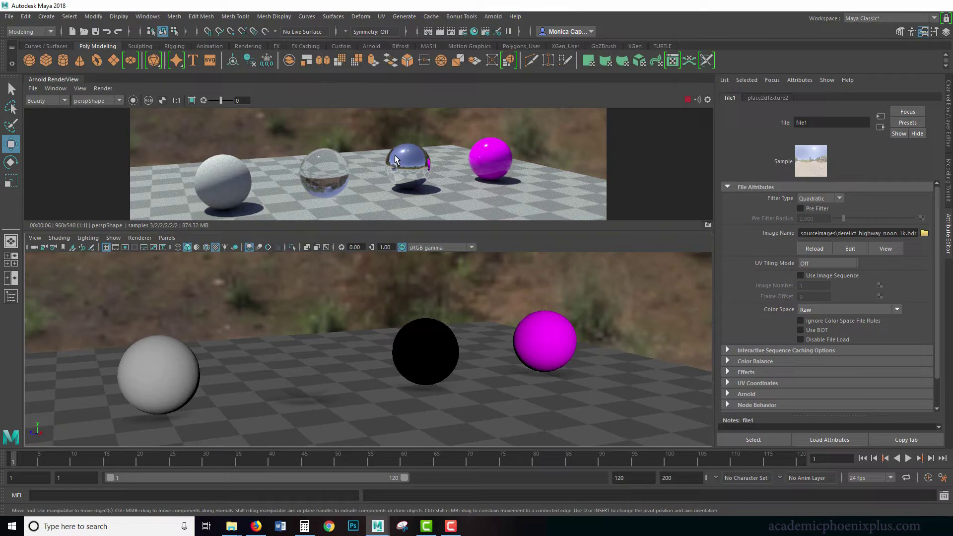
scroll(379, 346, "up", 5)
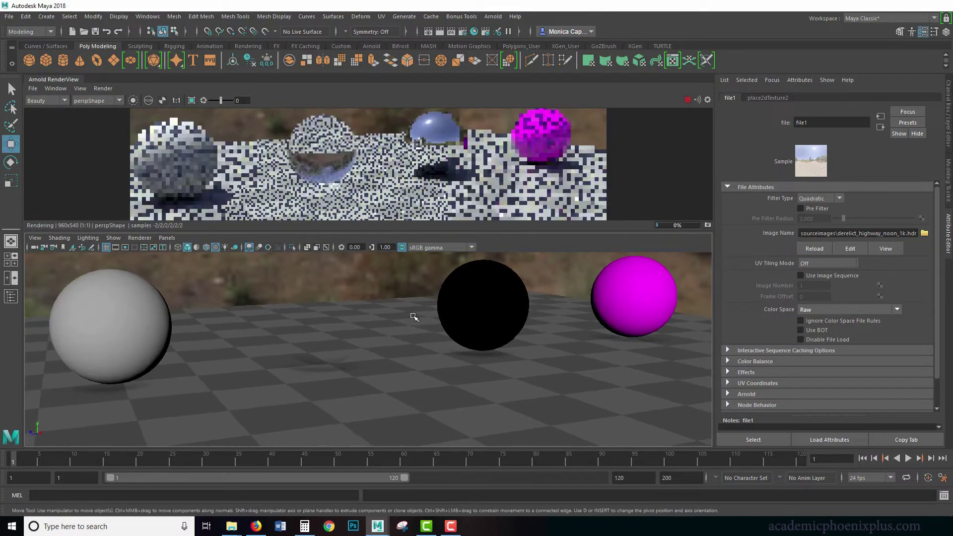
middle_click_drag(400, 331, 391, 342, "alt")
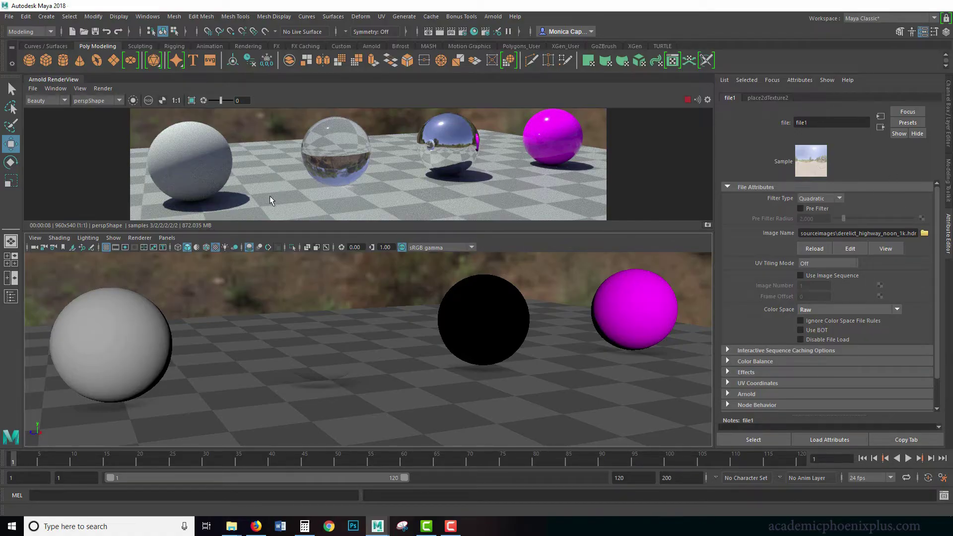
Replace the dome's Image Name file with satara_night_1k.hdr.
left_click(924, 233)
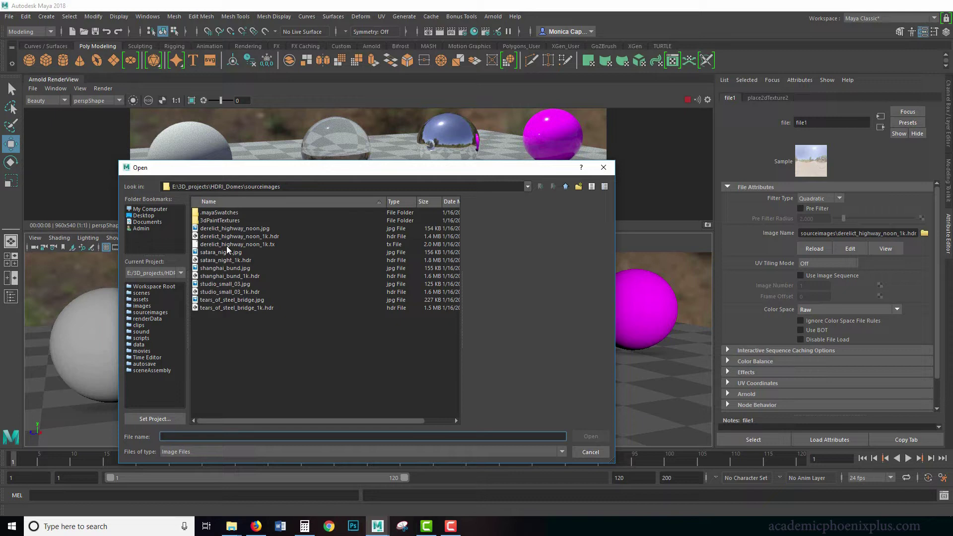
left_click(224, 252)
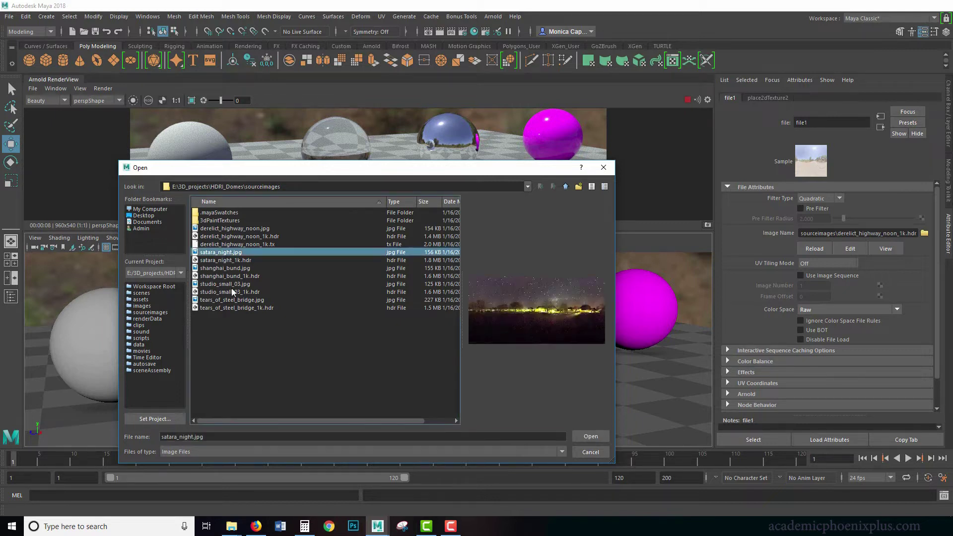
left_click(231, 260)
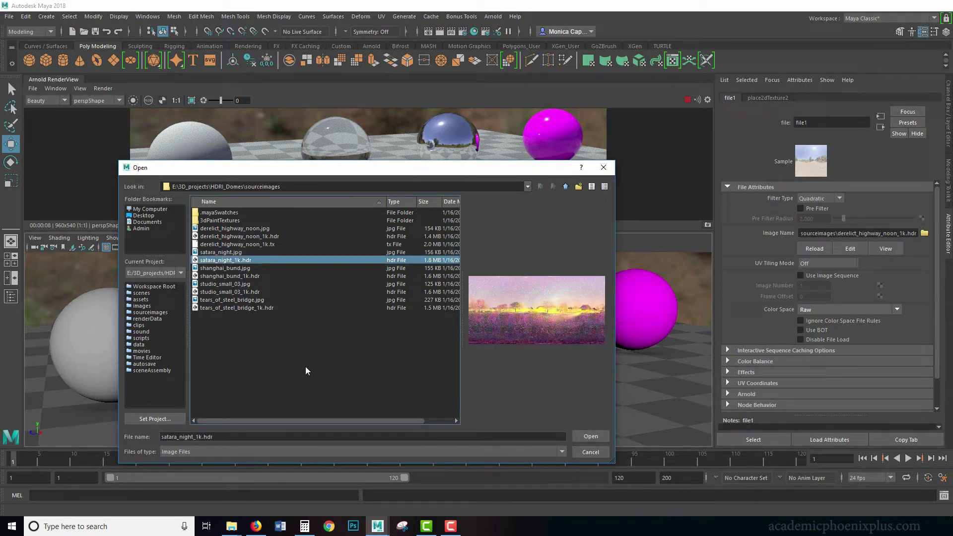
left_click(588, 437)
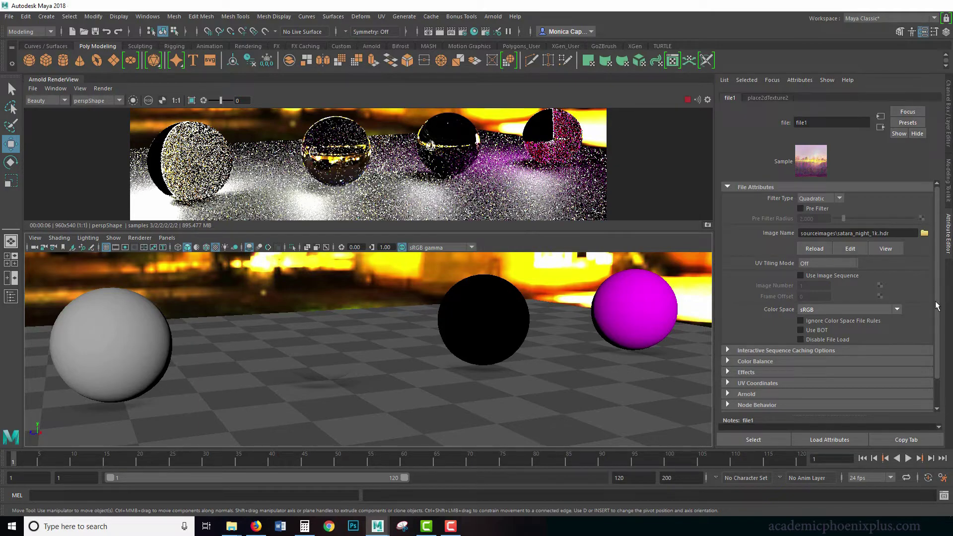
Change the file1 texture's Color Space from sRGB to Raw.
left_click(855, 309)
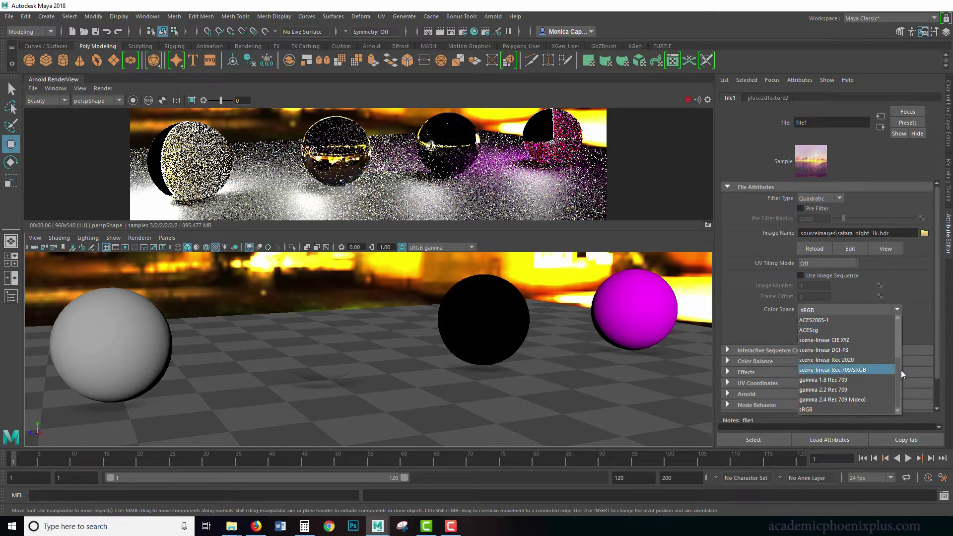
left_click_drag(899, 362, 899, 351)
left_click(856, 330)
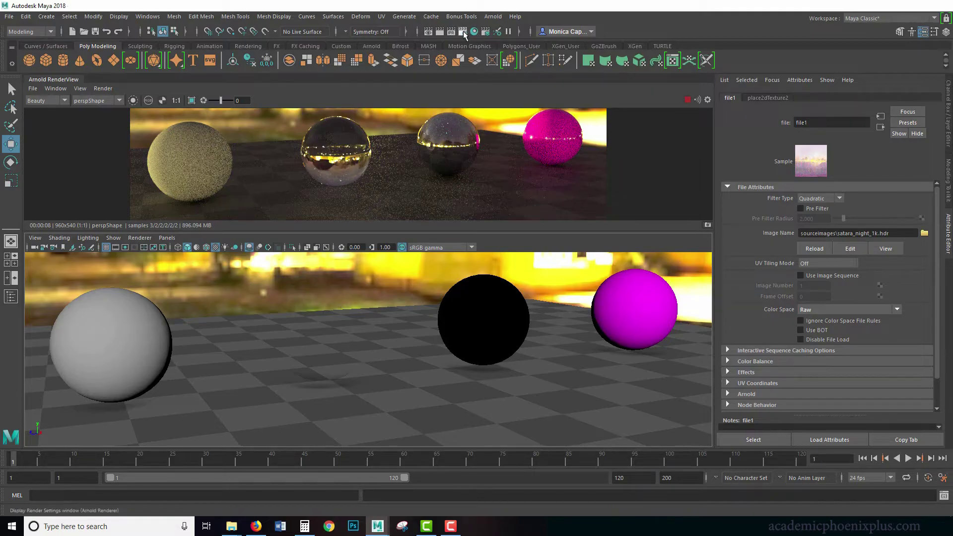
Show the aiSkyDomeLightShape1 attributes and open satara_night_1k.hdr in Photoshop.
left_click(881, 127)
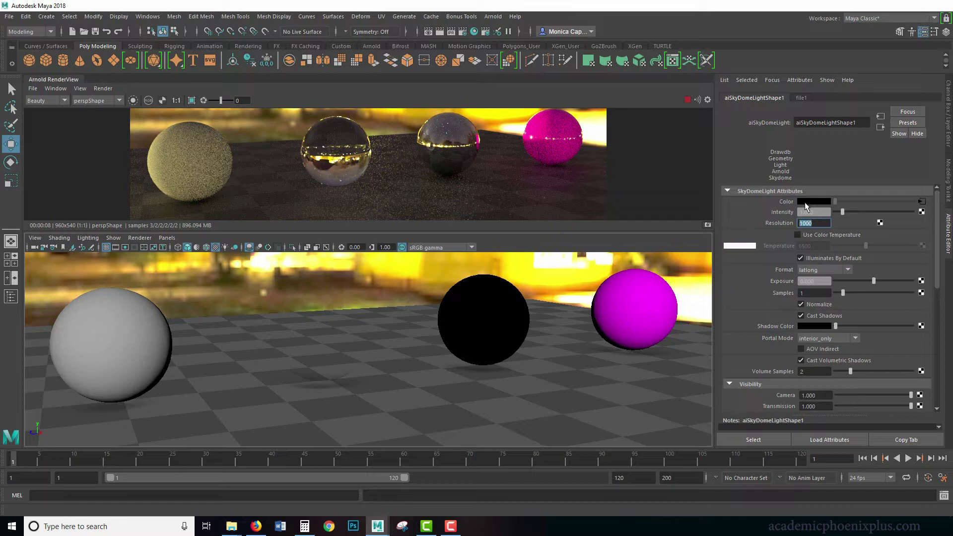
left_click(232, 526)
left_click(253, 241)
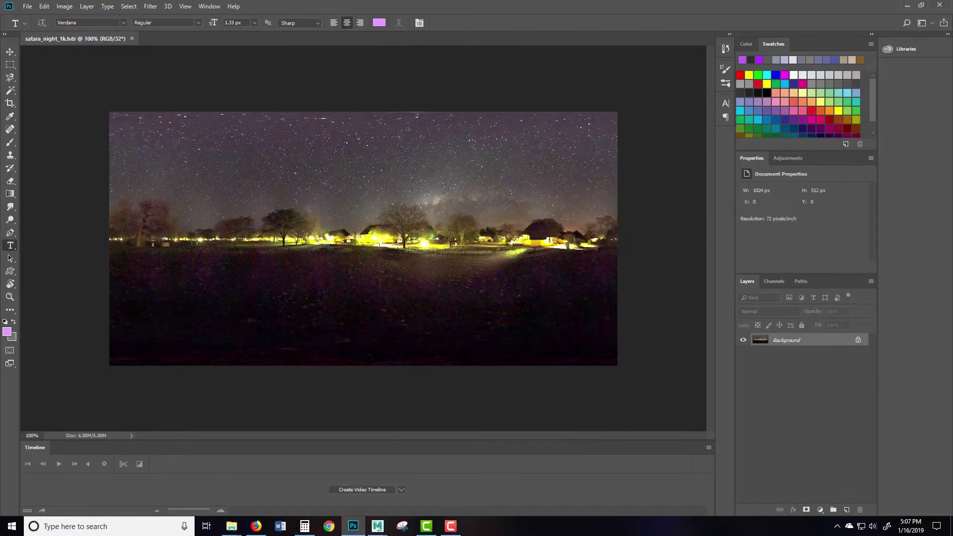
Confirm in Image Size that the HDR is 1024 × 512 px, then return to Maya.
left_click(65, 6)
left_click(78, 80)
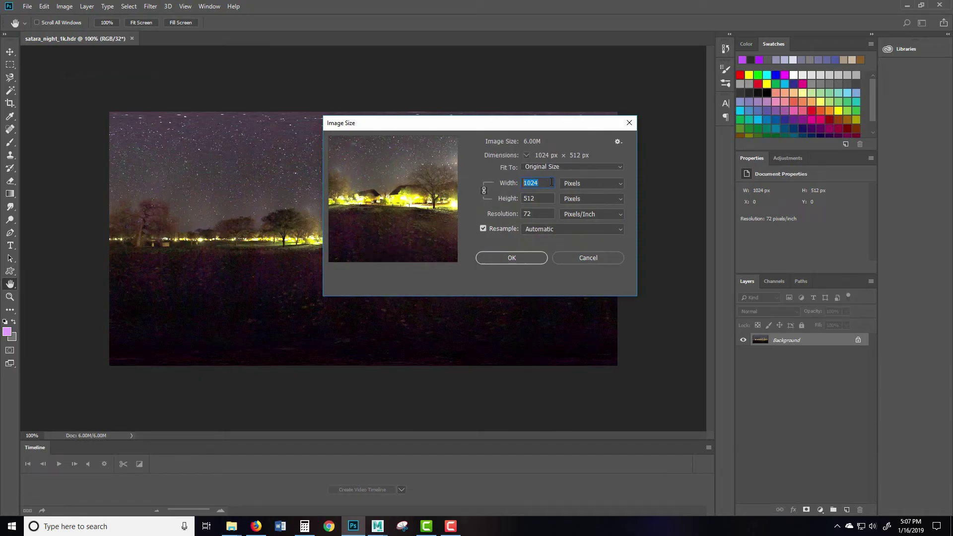
key("Escape")
key("alt+Tab")
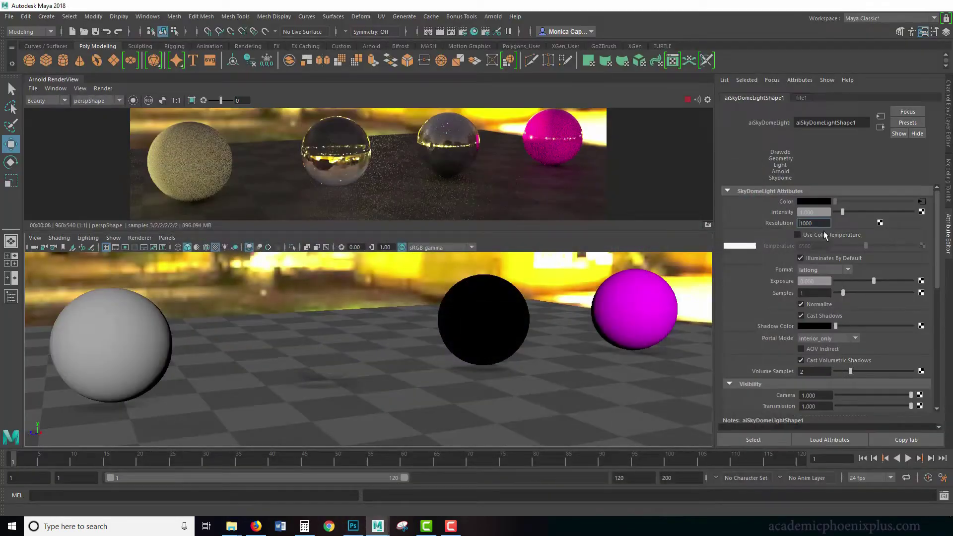
Give the skydome light Resolution 1024 and Samples 3.
key("BackSpace")
key("BackSpace")
type("24")
key("Return")
double_click(804, 293)
type("2")
key("Return")
type("3")
key("Return")
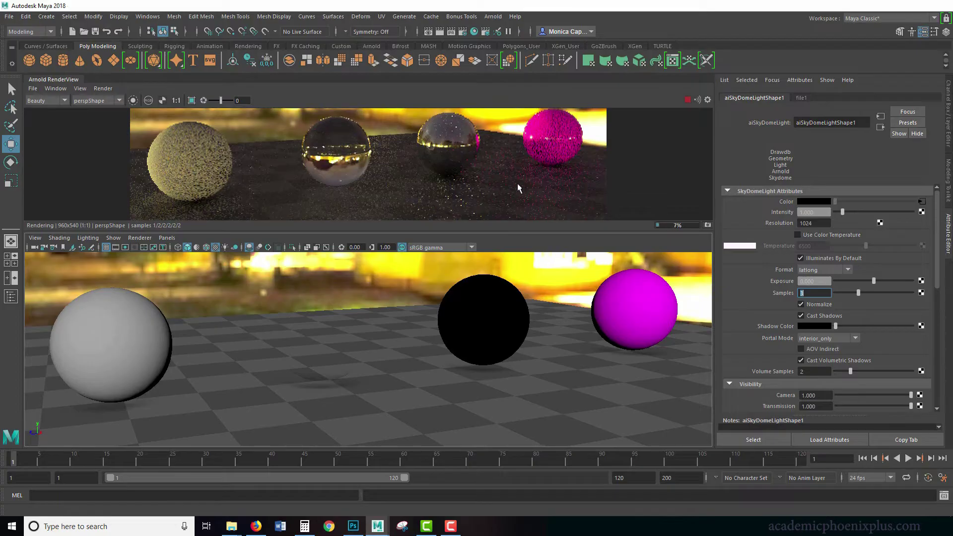
In Arnold Render Settings sampling, set Camera (AA) 4 and Diffuse, Specular, Transmission 3.
left_click(467, 34)
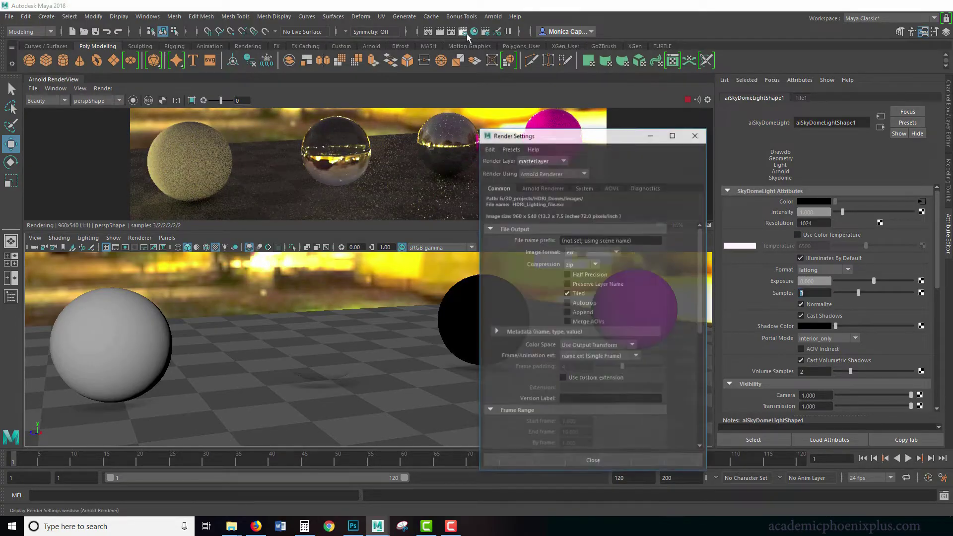
left_click(542, 187)
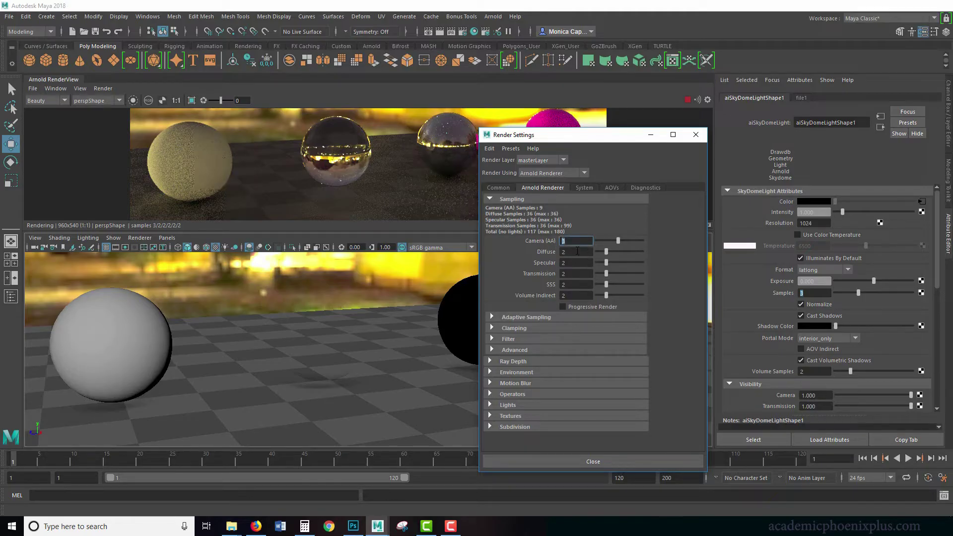
type("4")
key("Tab")
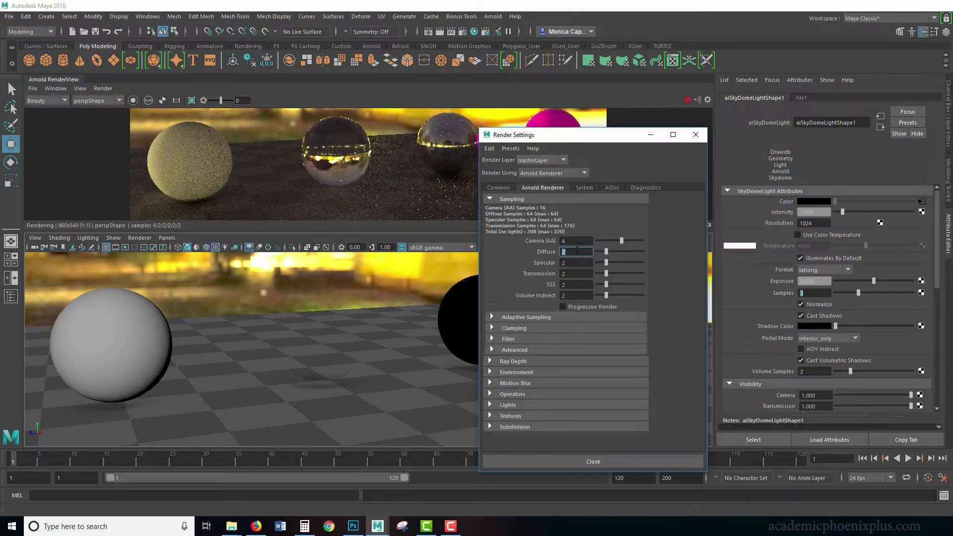
type("3")
key("Tab")
type("3")
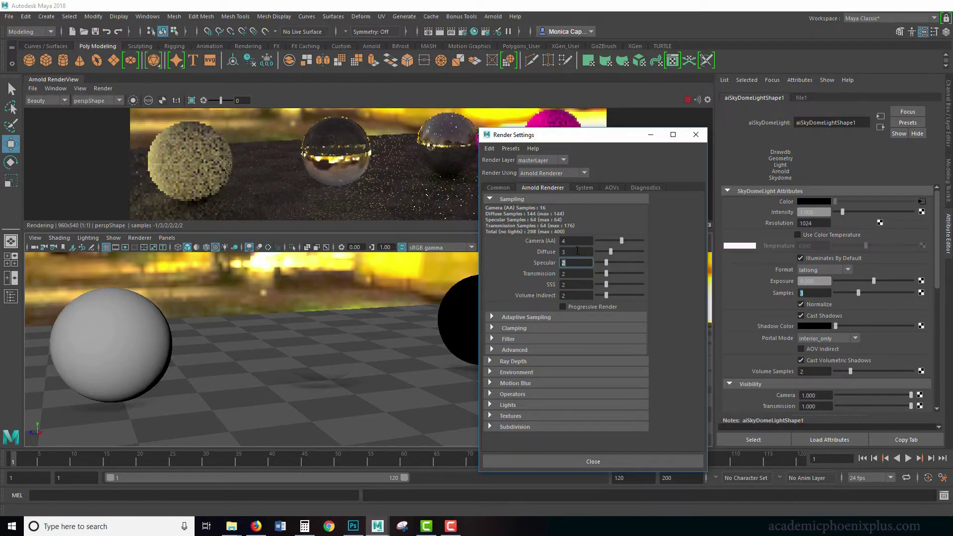
key("Tab")
type("3")
key("Tab")
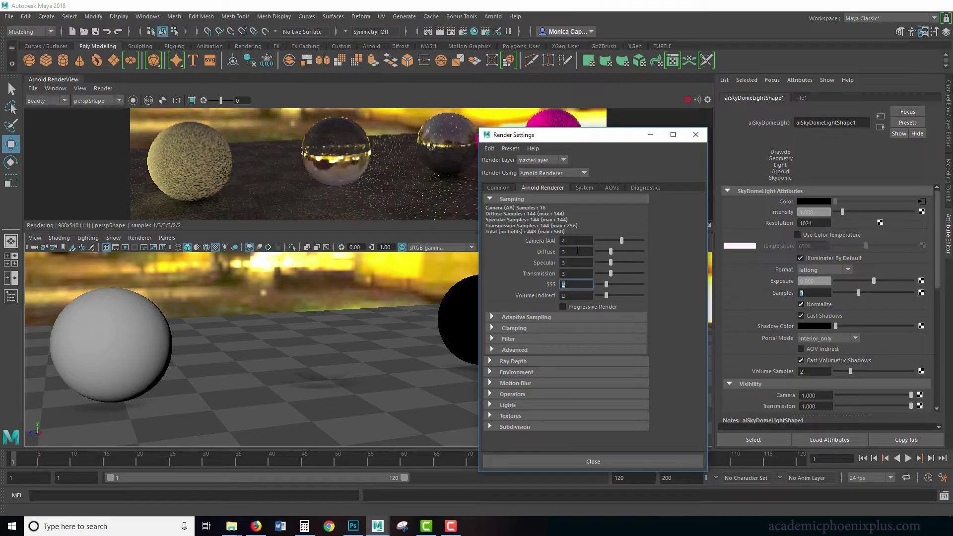
Keep SSS and Volume Indirect at 2 and move the Render Settings window aside.
key("Tab")
type("3")
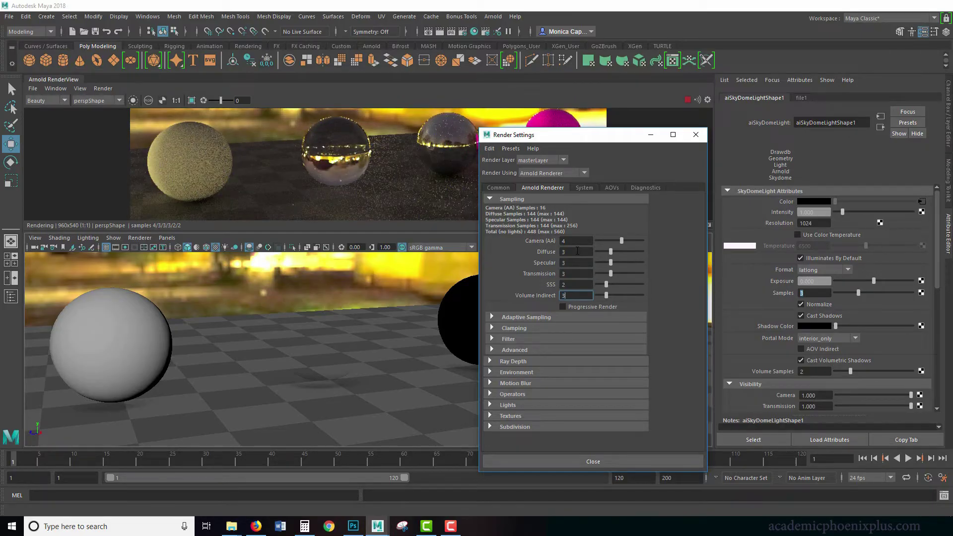
key("BackSpace")
type("2")
key("Tab")
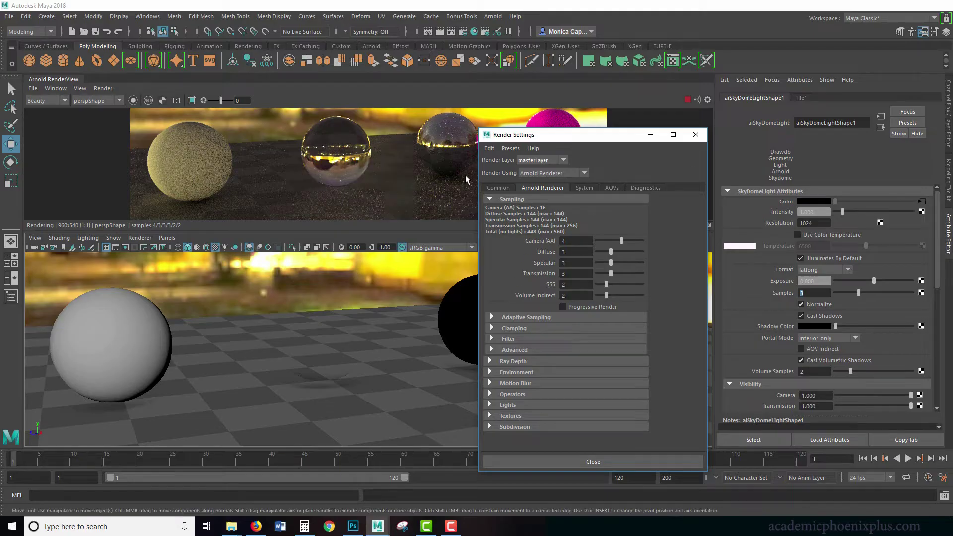
left_click_drag(543, 140, 631, 143)
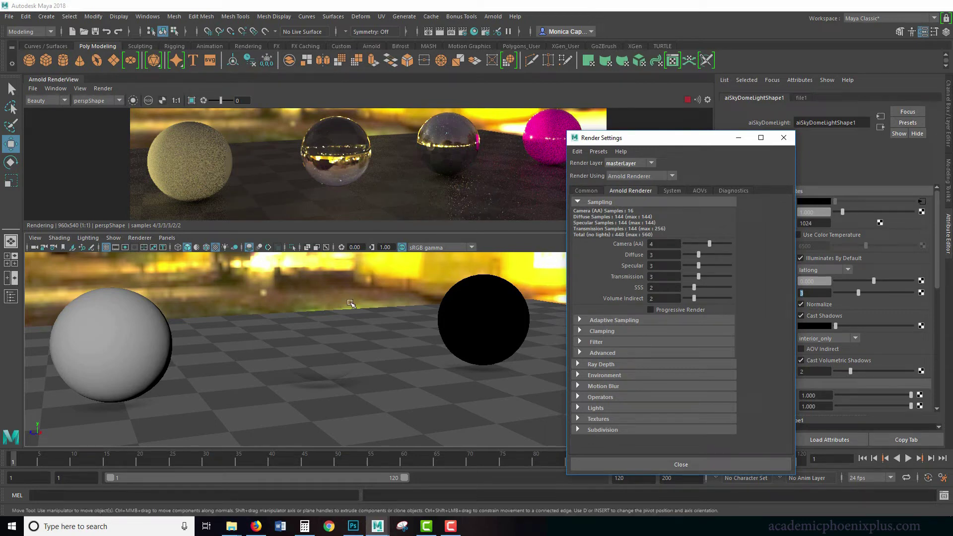
Enable Adaptive Sampling and check its Max. Camera (AA) value of 8.
left_click(630, 320)
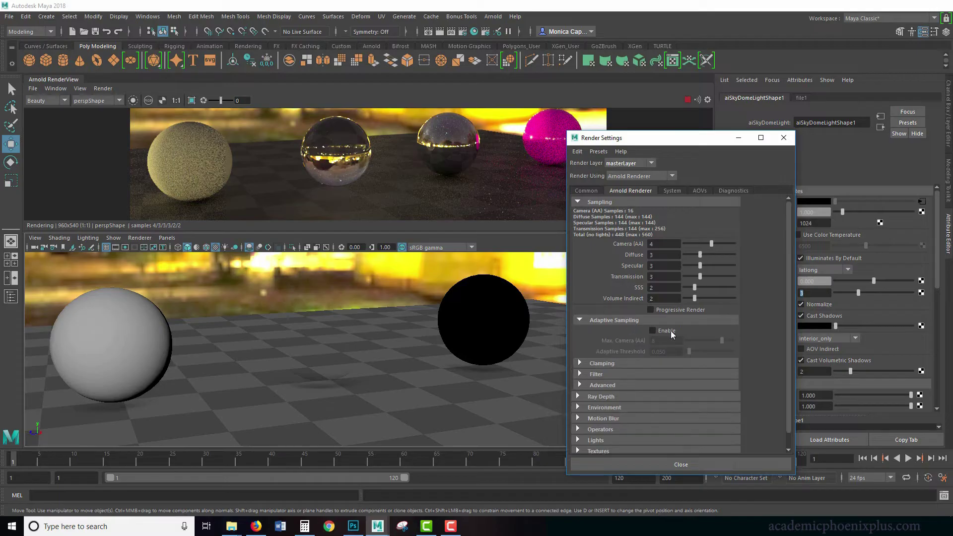
left_click(666, 332)
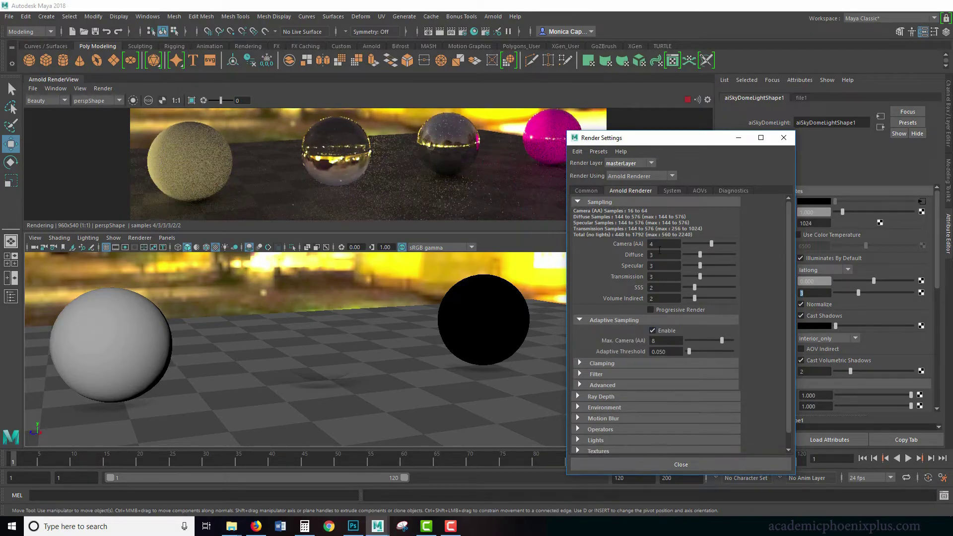
left_click(654, 244)
left_click(665, 341)
left_click(651, 339)
Enlarge the docked RenderView above the viewport and minimize the Render Settings window.
key("F10")
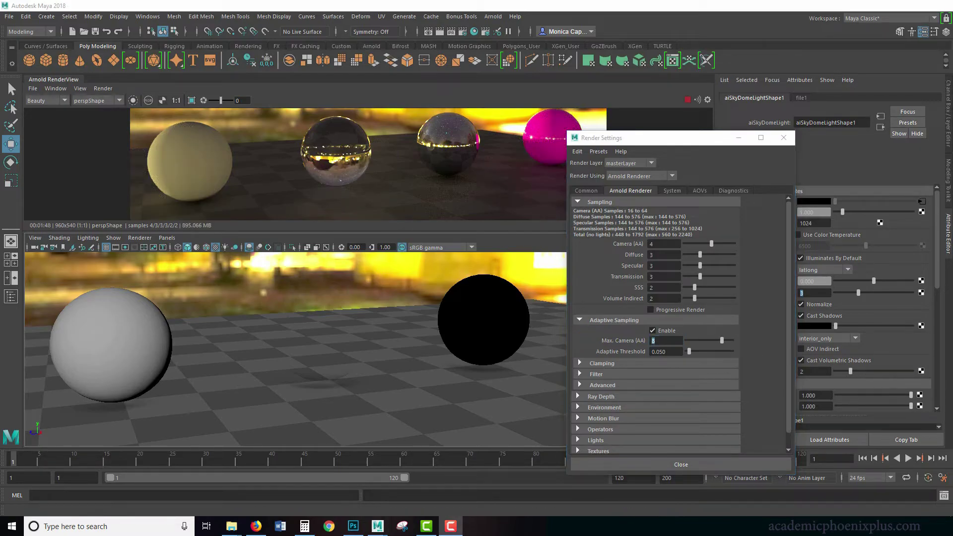
left_click_drag(281, 231, 274, 251)
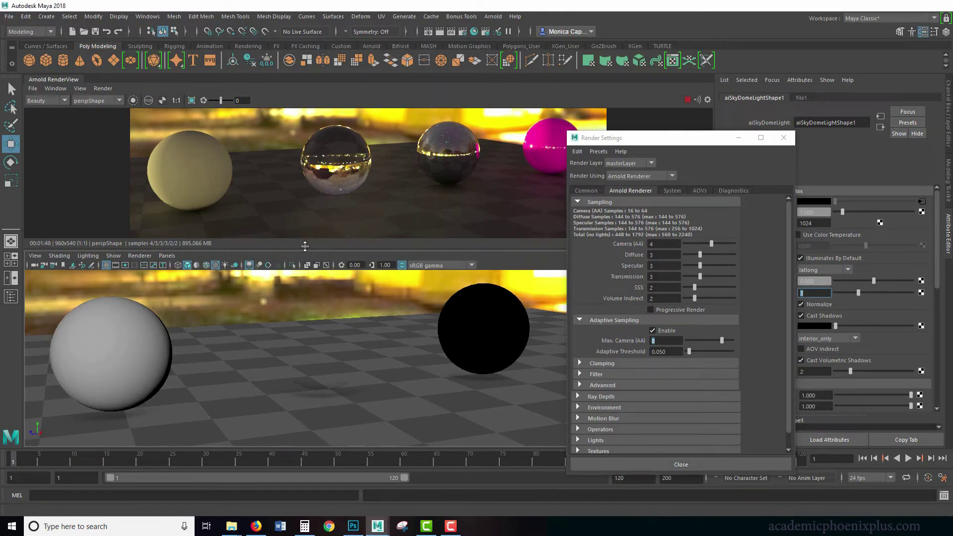
left_click(739, 138)
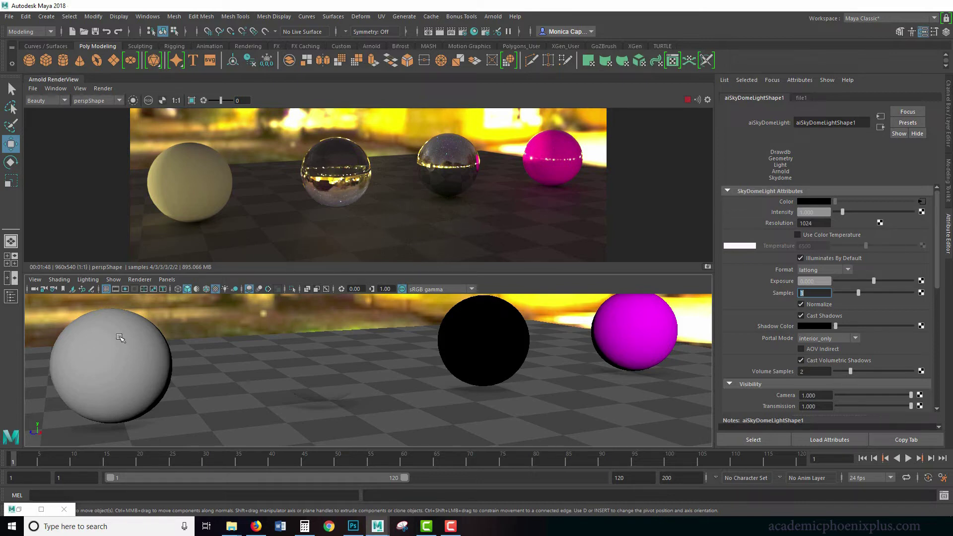
Load shanghai_bund_1k.hdr as the dome's Image Name file.
left_click(922, 202)
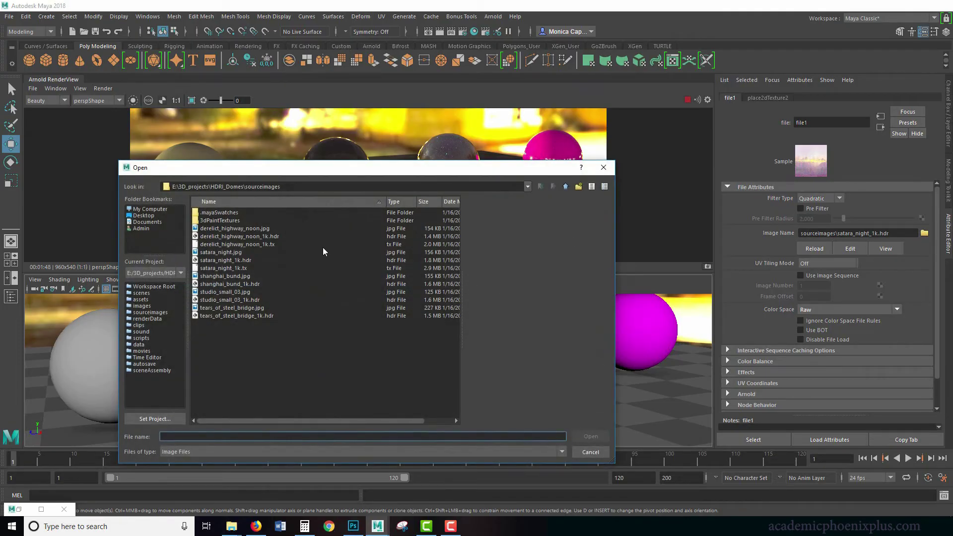
left_click(224, 276)
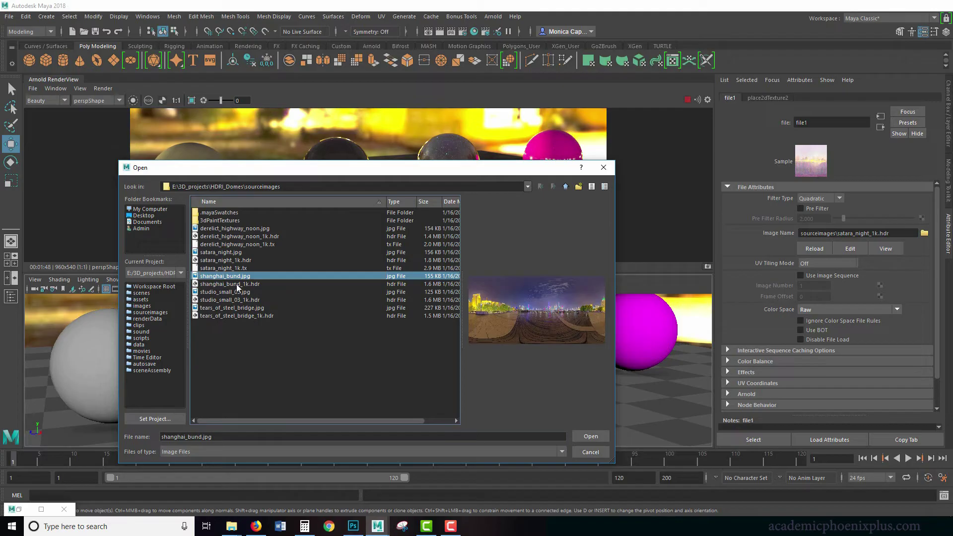
left_click(240, 285)
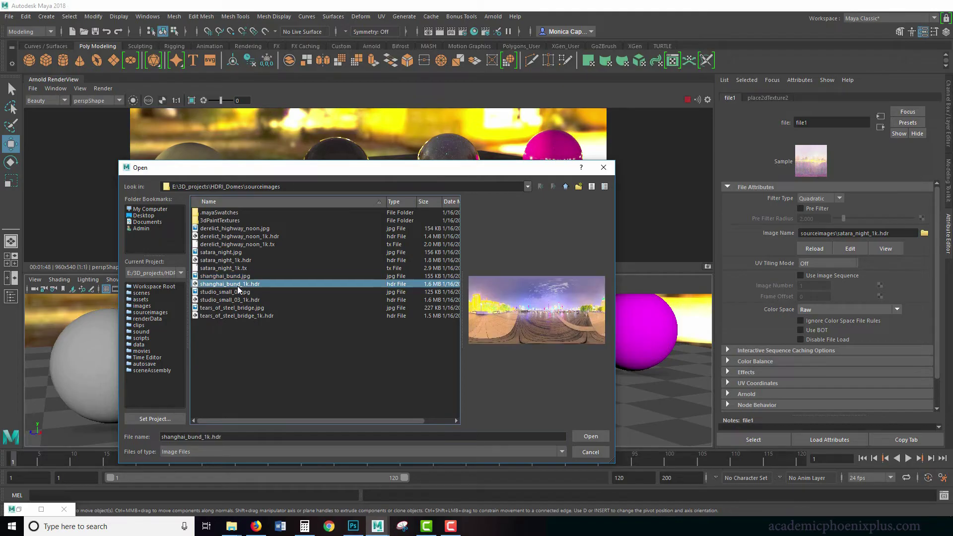
left_click(591, 437)
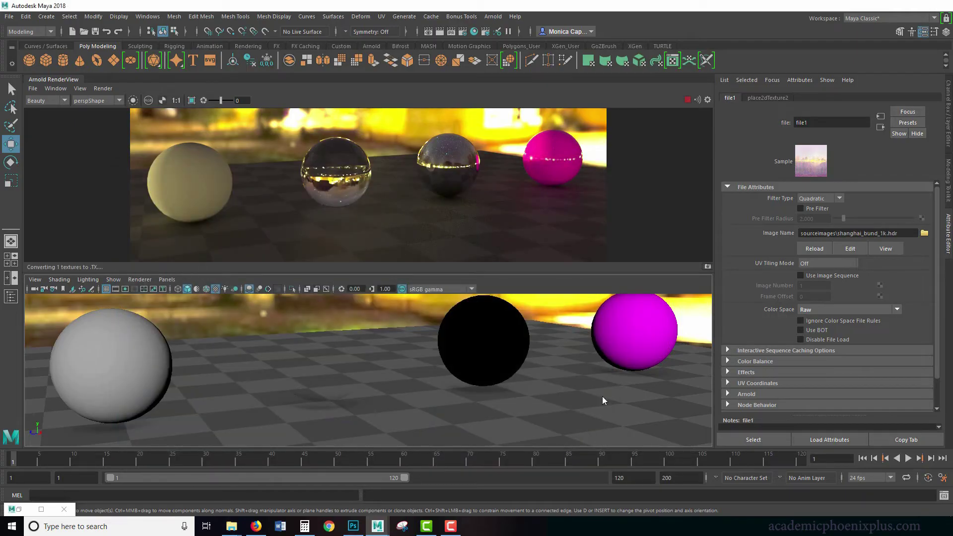
Set the file1 texture's Color Space back to Raw.
left_click(849, 309)
left_click(841, 272)
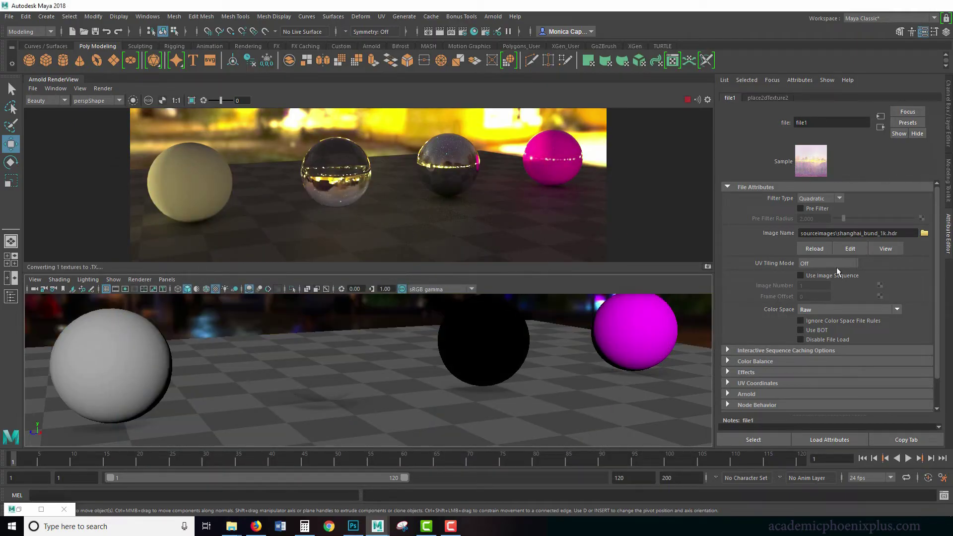
left_click(827, 312)
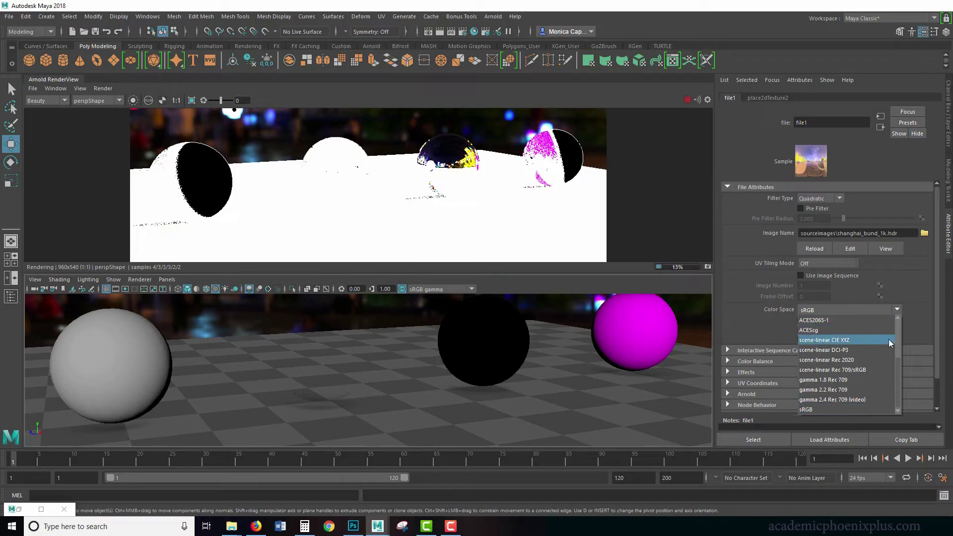
scroll(889, 339, "up", 3)
left_click(843, 380)
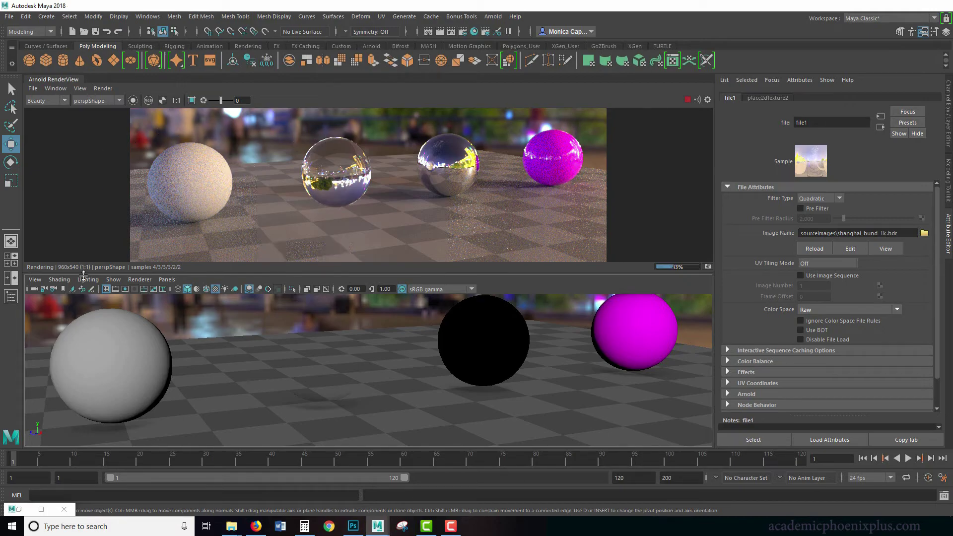
Stop the render and set the skydome light's Camera visibility to 0.
left_click(688, 100)
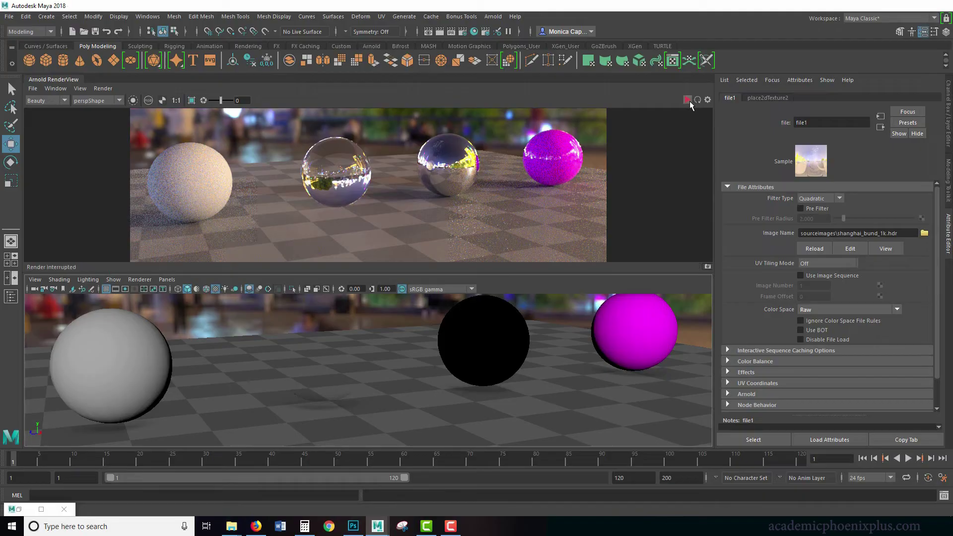
left_click(881, 127)
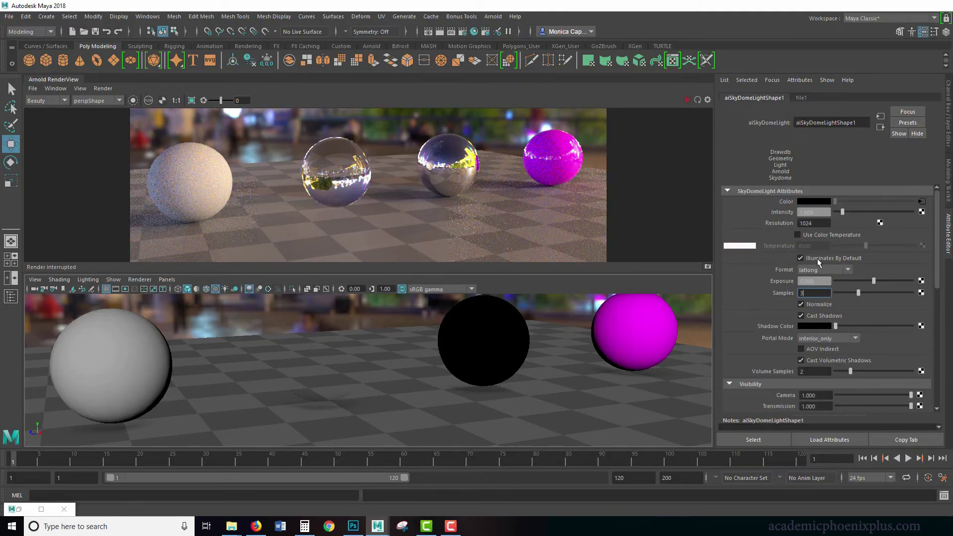
left_click_drag(938, 202, 923, 249)
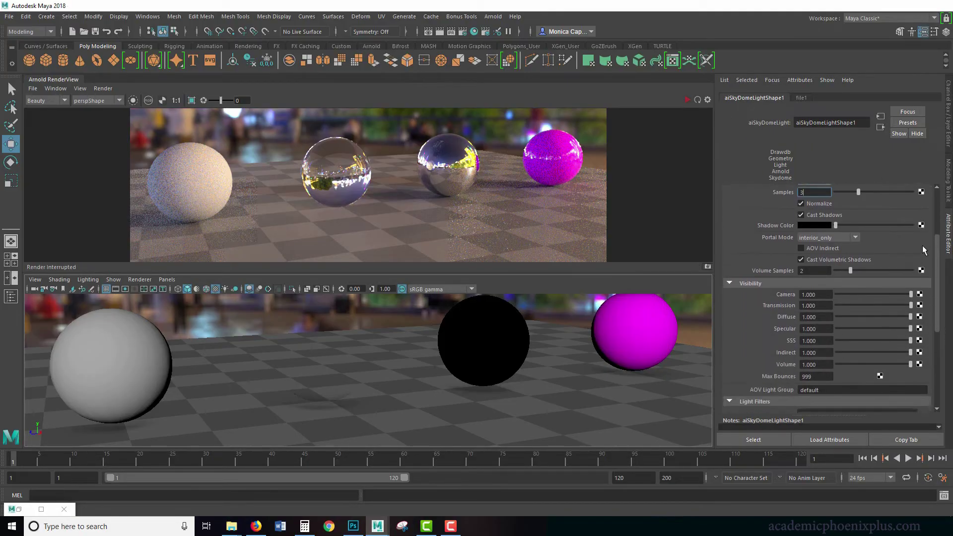
left_click(807, 291)
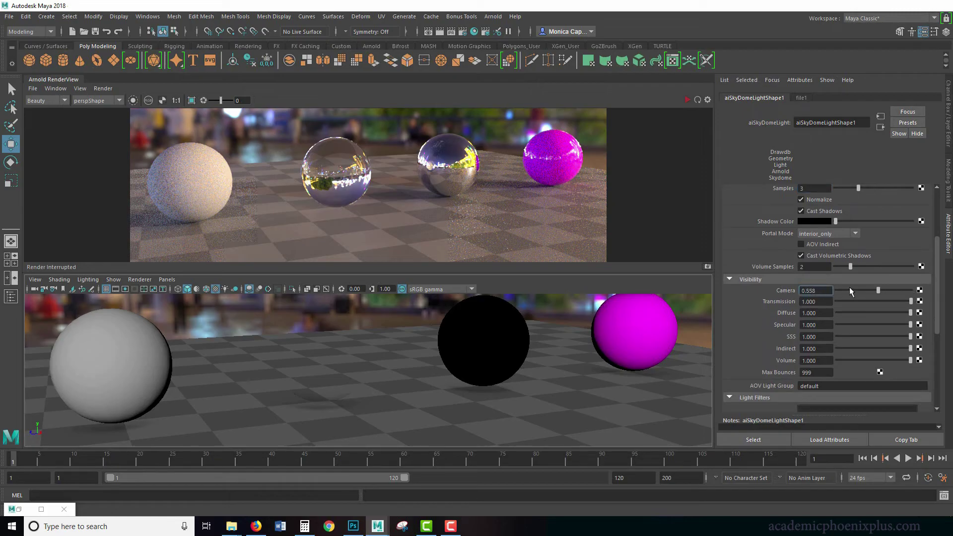
left_click_drag(905, 293, 850, 293)
Restart the render and enlarge the RenderView area.
left_click(708, 267)
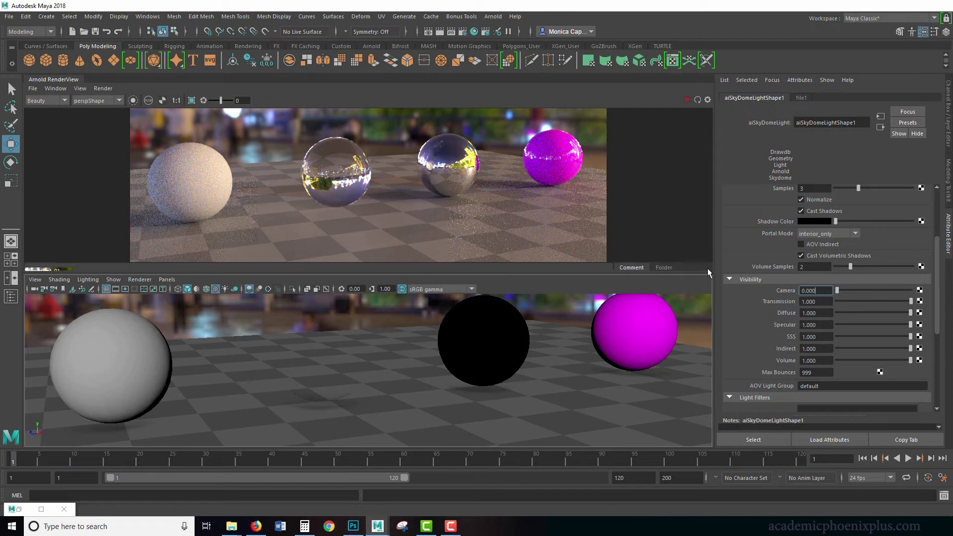
left_click(687, 100)
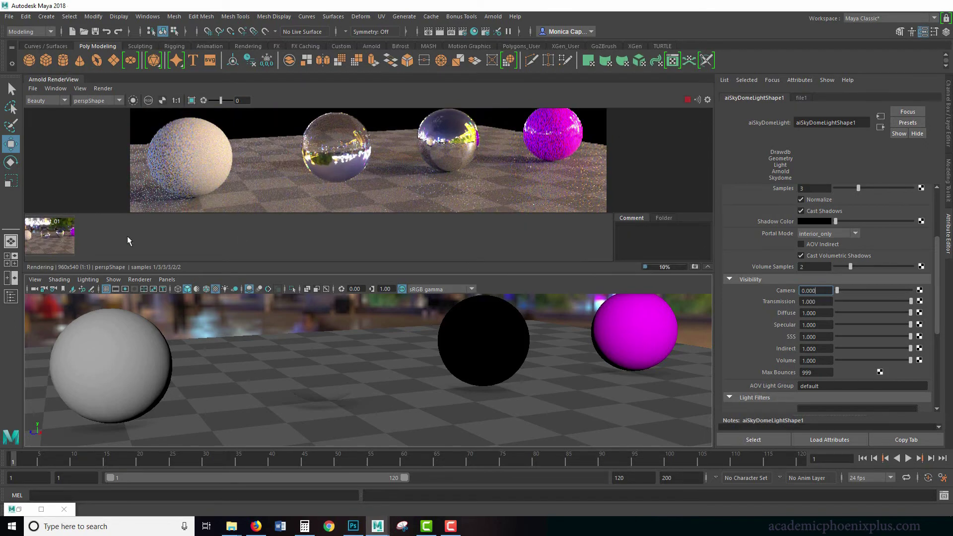
mouse_move(169, 272)
left_mouse_down()
mouse_move(167, 311)
mouse_move(177, 322)
mouse_move(195, 306)
mouse_move(201, 316)
left_mouse_up()
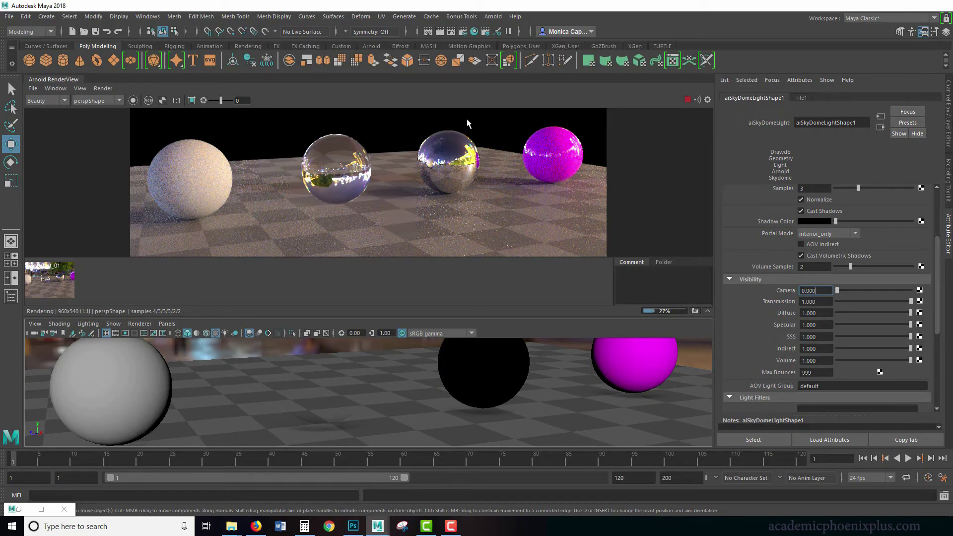
left_click(163, 100)
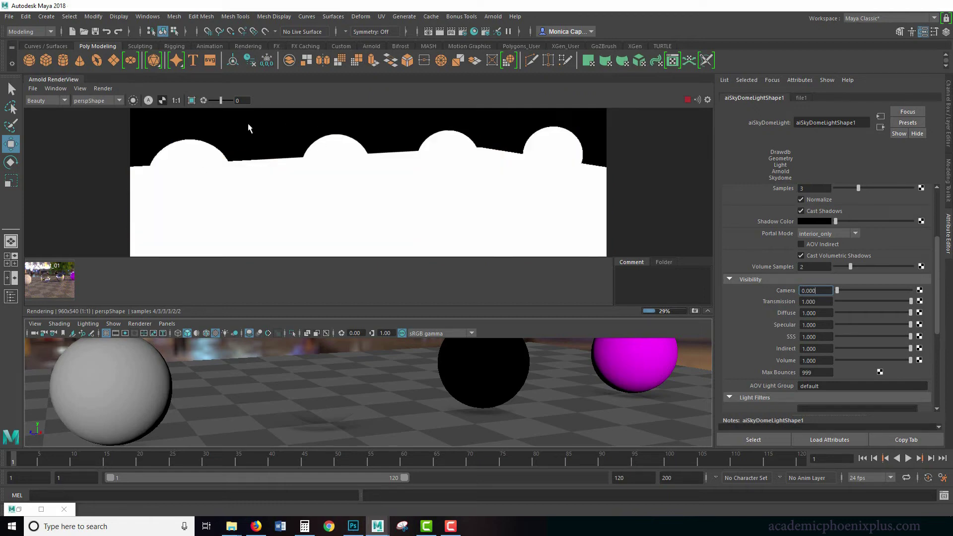
left_click(148, 100)
left_click(150, 100)
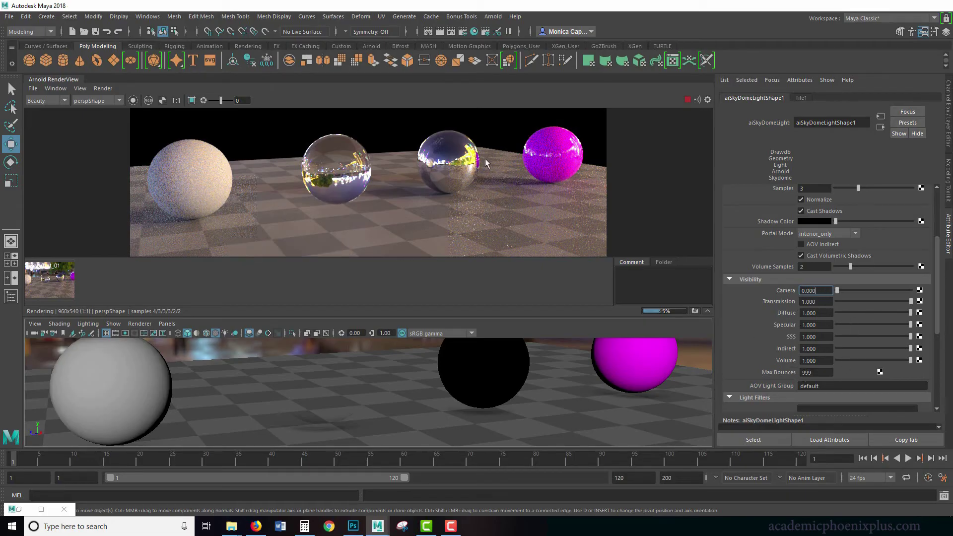
Try the skydome's Diffuse visibility at 0.5, restore it to 1, and set Specular visibility to 0.25.
double_click(820, 314)
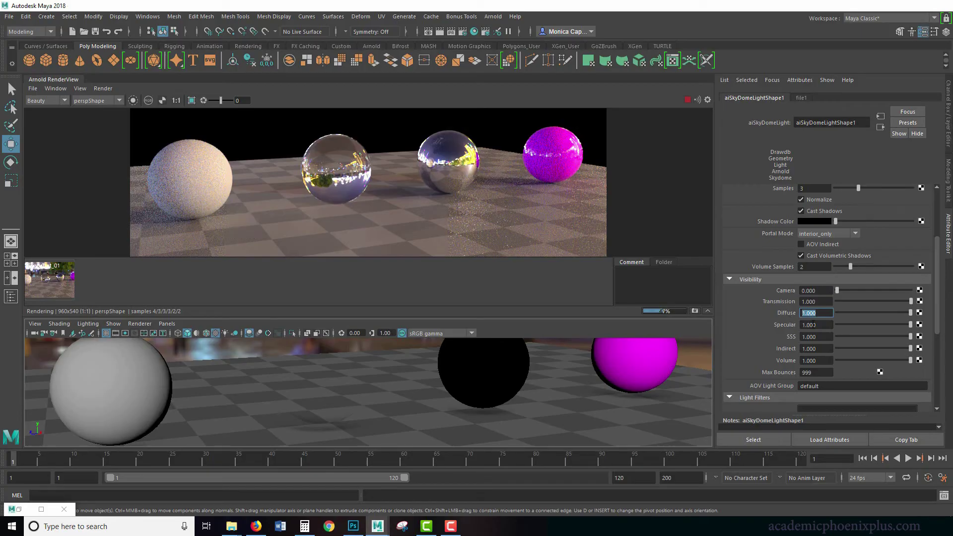
type("0.5")
key("Return")
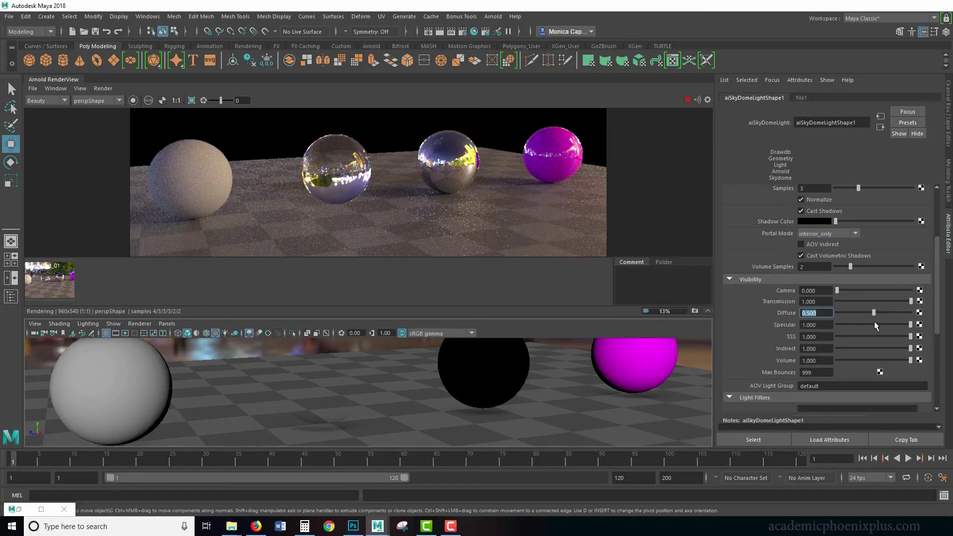
type("1")
key("Return")
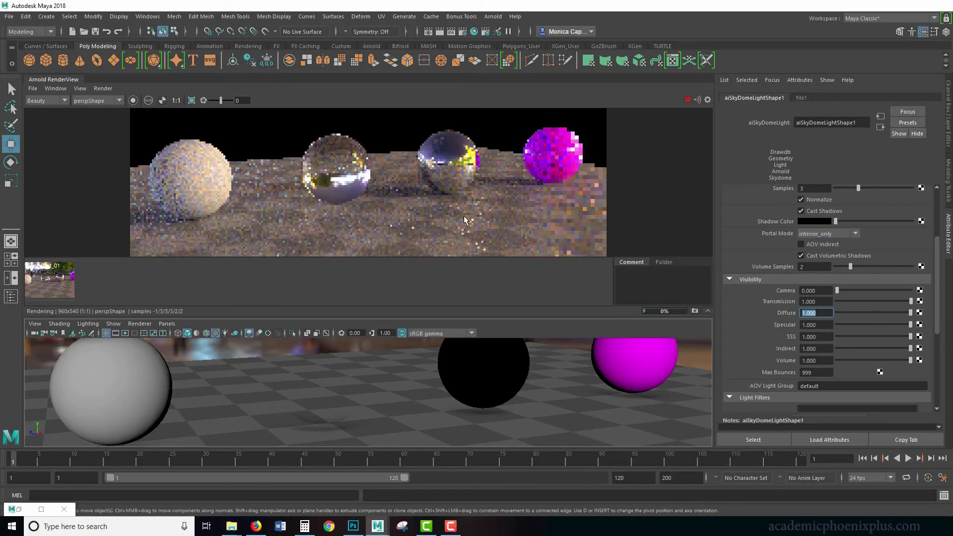
key("Tab")
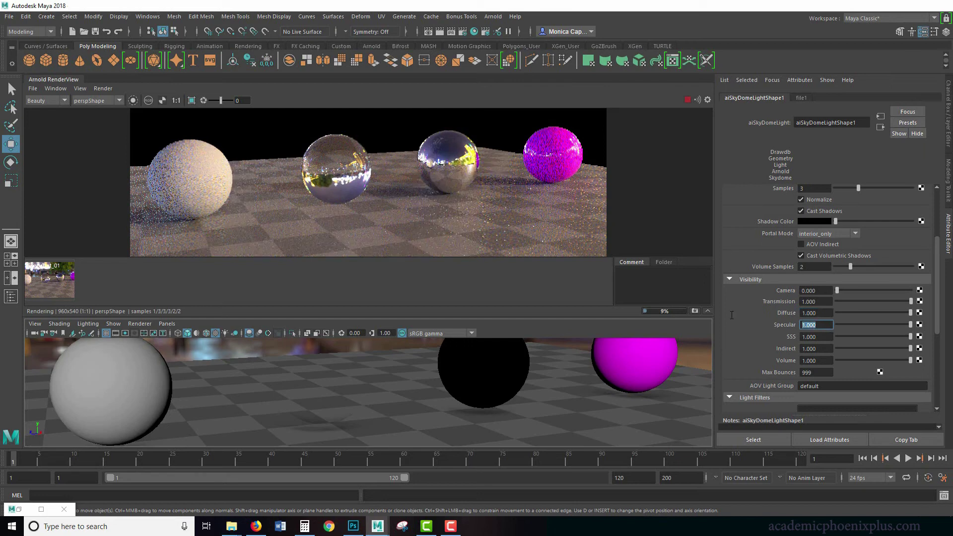
type("0.25")
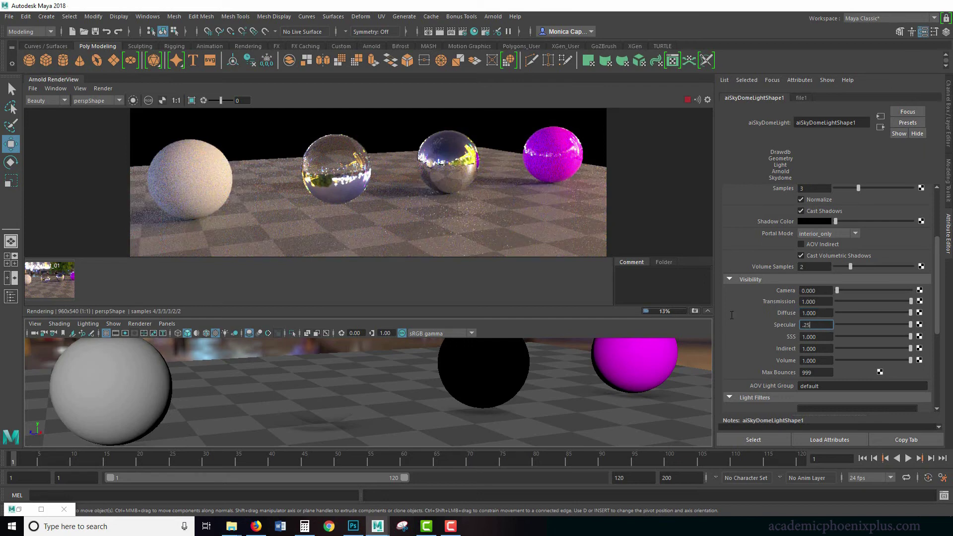
key("Return")
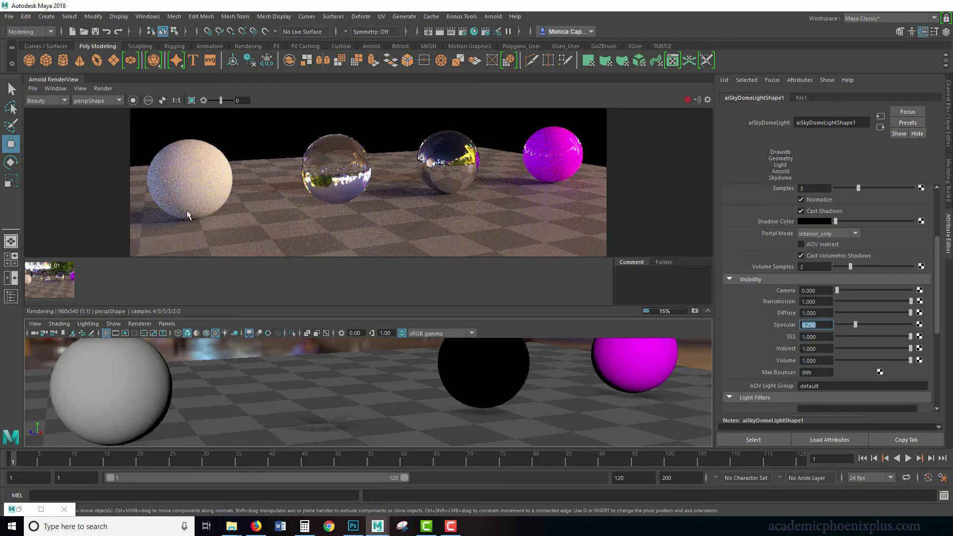
scroll(937, 243, "up", 5)
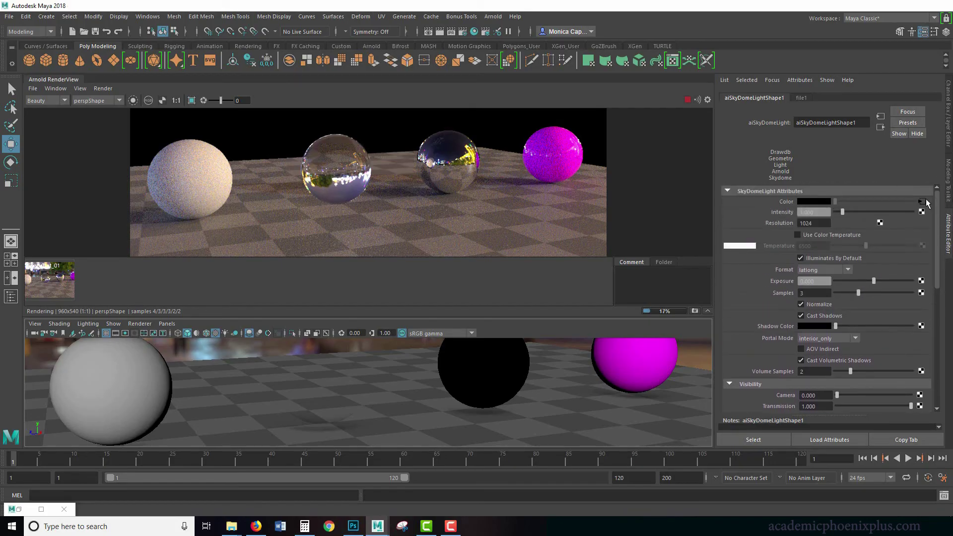
Load tears_of_steel_bridge_1k.hdr as file1's image for the skydome.
left_click(922, 202)
left_click(924, 233)
left_click(241, 325)
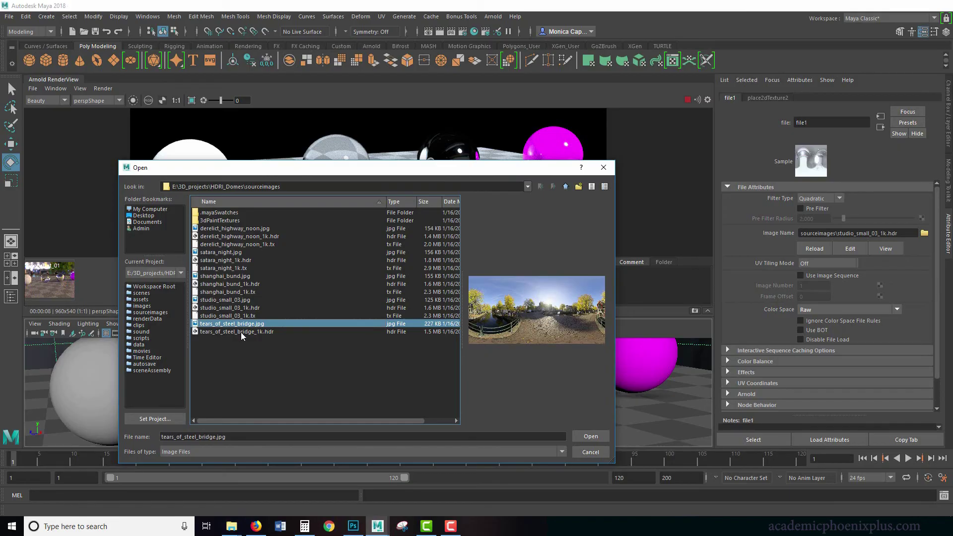
left_click(240, 332)
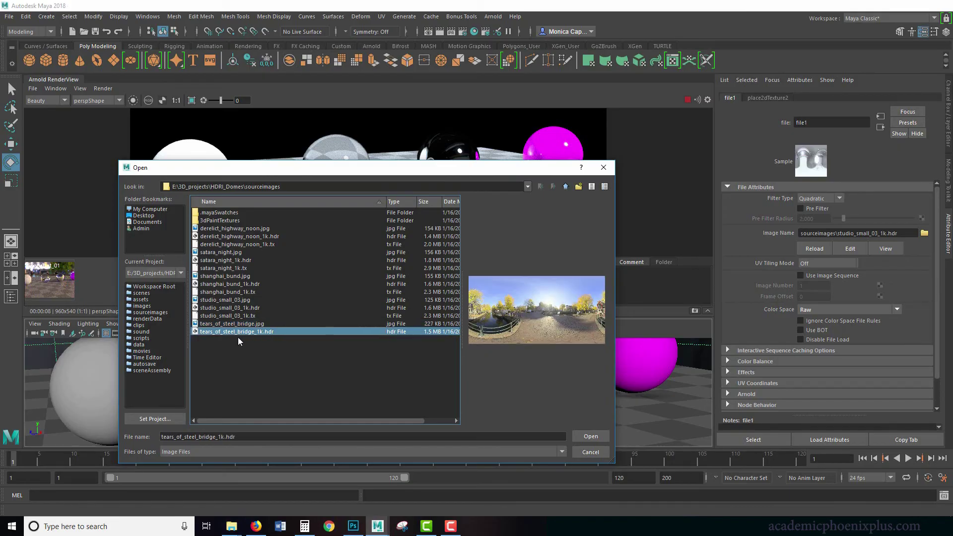
left_click(591, 437)
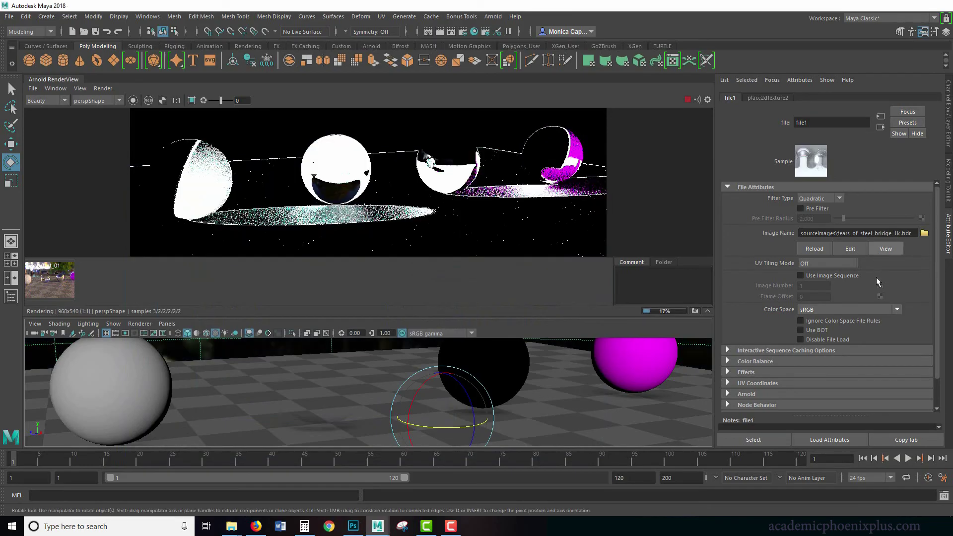
Set the file1 texture's colour space to Raw.
left_click(828, 312)
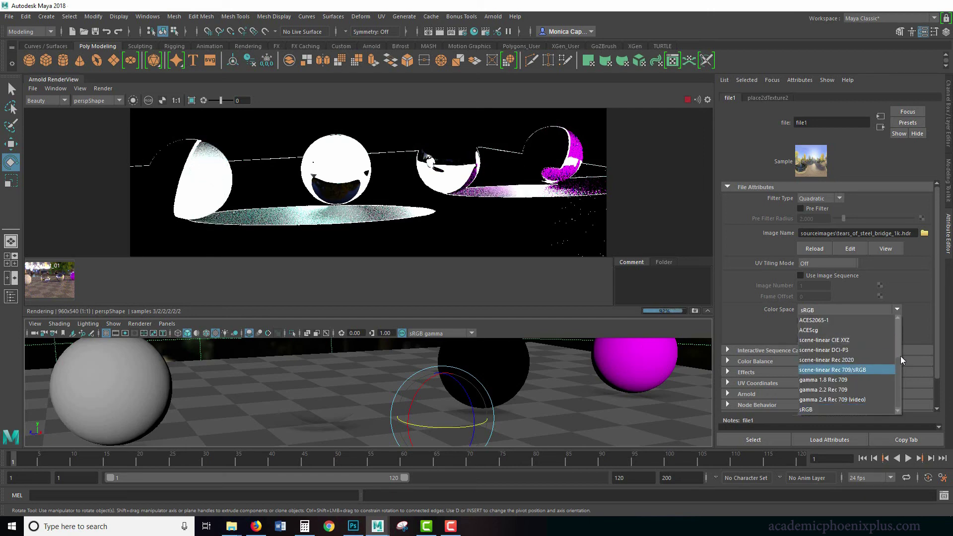
scroll(901, 356, "up", 3)
left_click(838, 338)
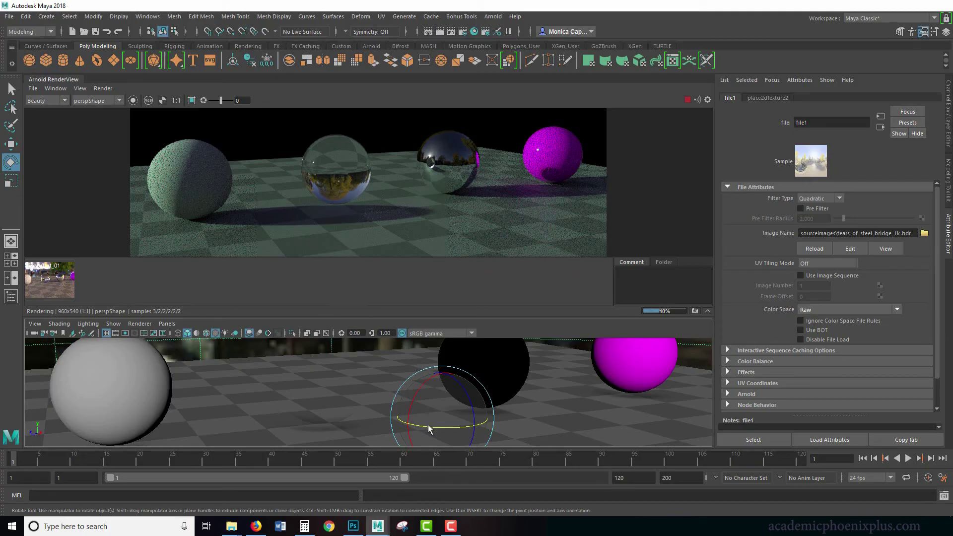
Rotate the skydome about 43° around Y, bringing it to roughly 89.5°.
left_click_drag(427, 426, 467, 427)
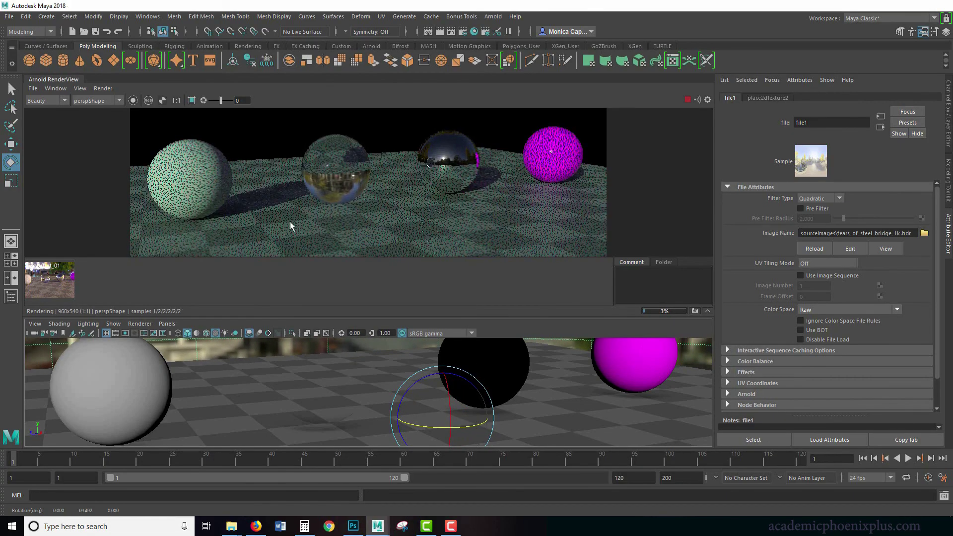